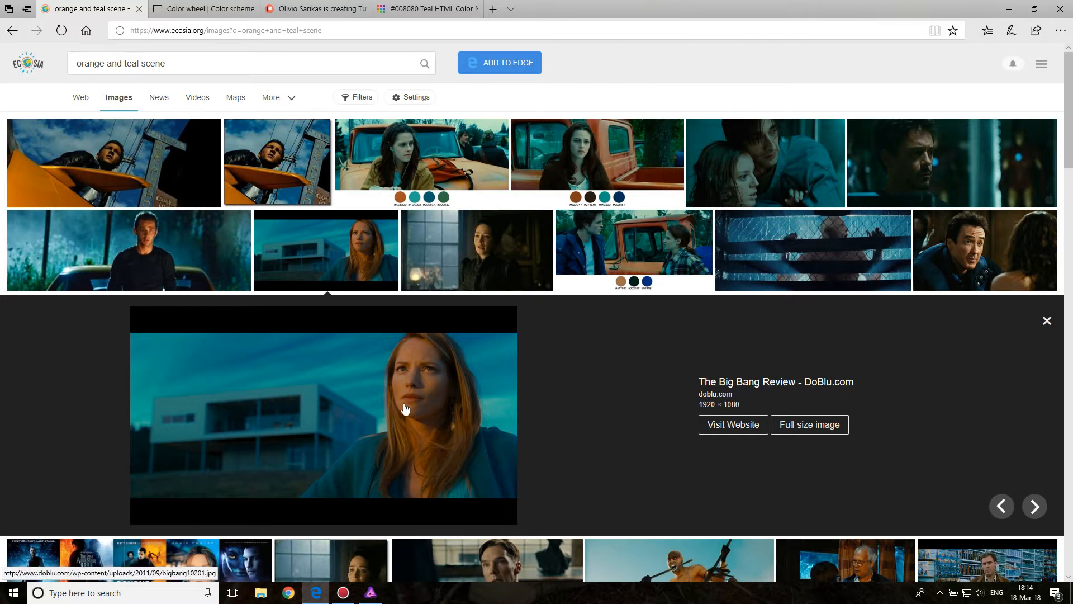
Examine several orange and teal movie stills and posters in the image results, and the complementary palette on the Adobe color wheel.
click(168, 260)
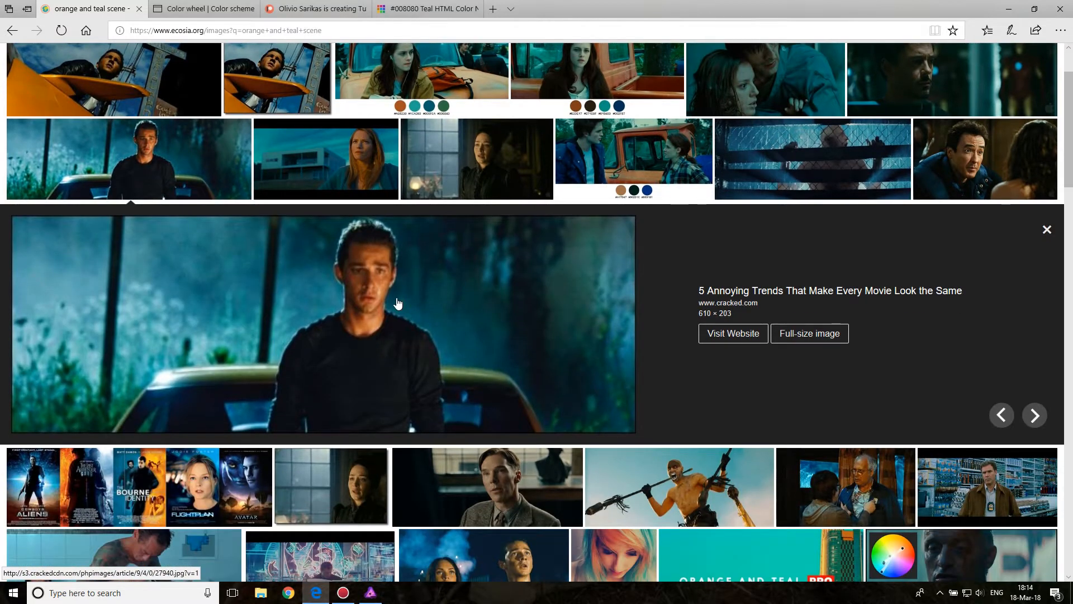
click(666, 464)
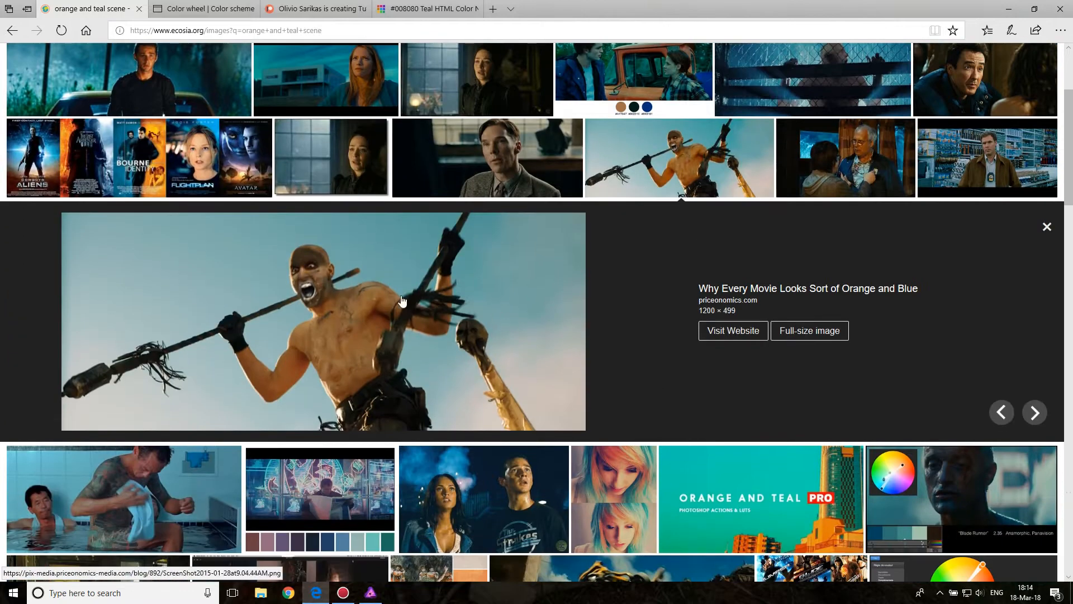
click(186, 169)
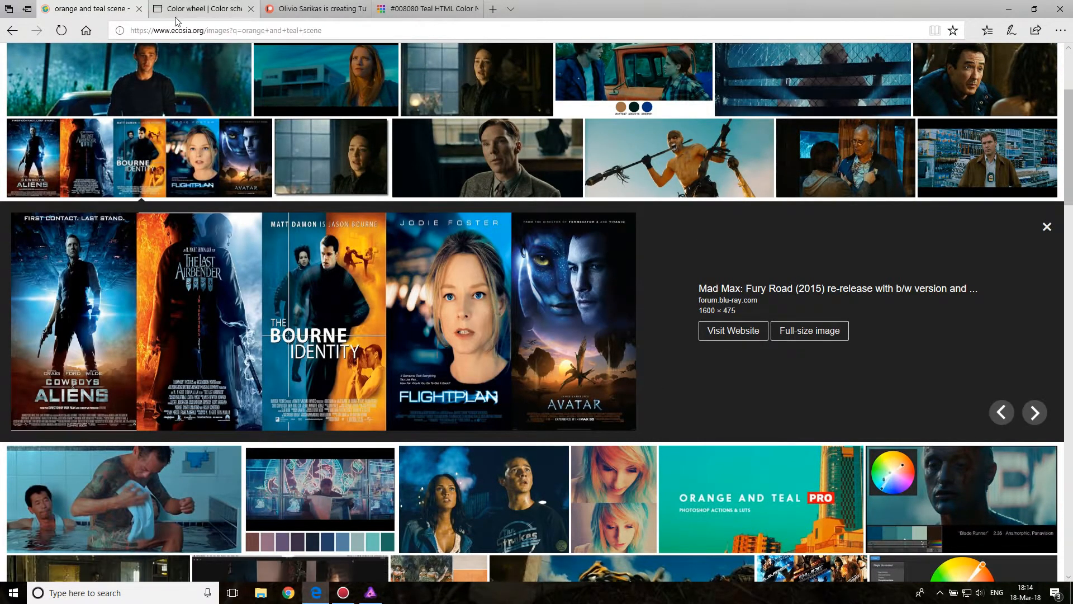
click(189, 10)
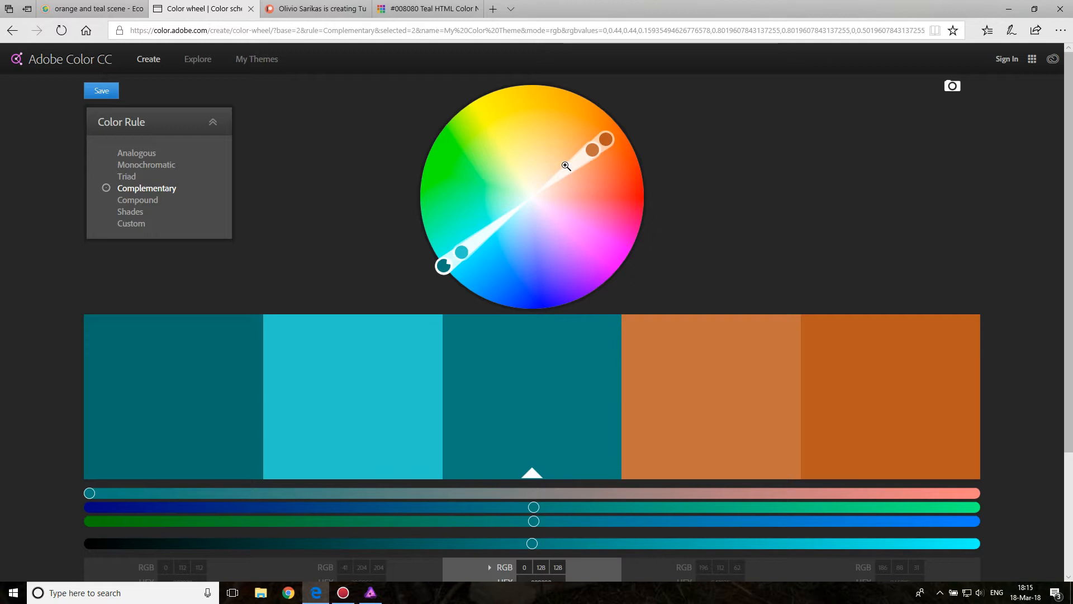
Switch to Affinity Photo and hide the layers womens-2381588_1920 and street-3178402_1920 to expose the street-1026246_1920 photo.
click(371, 592)
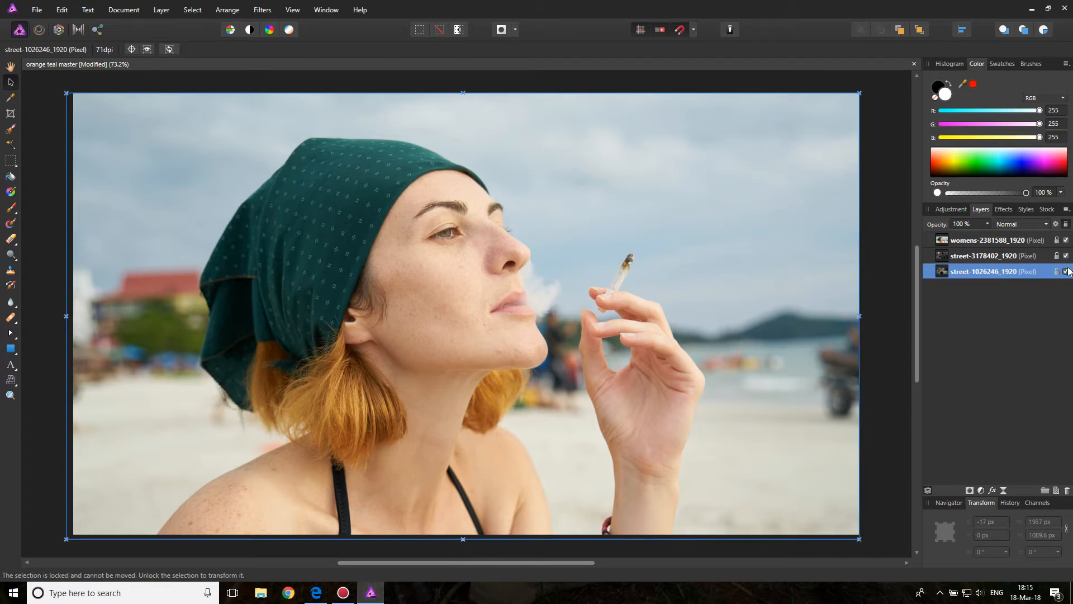
click(1066, 241)
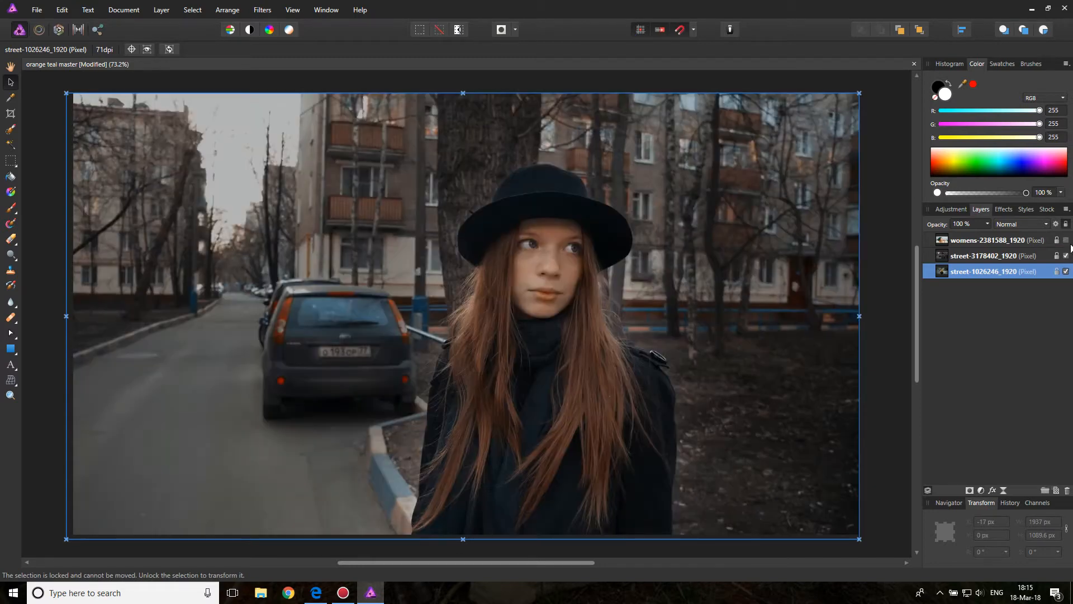
click(1067, 256)
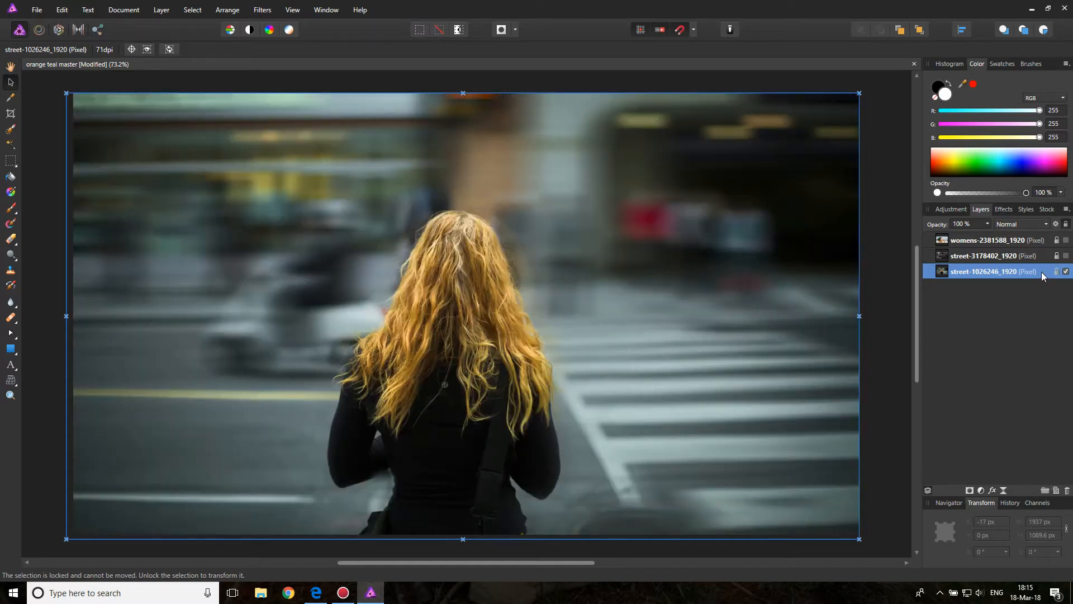
Compare the three photos by temporarily showing the two upper image layers, then leave only street-1026246_1920 visible.
click(1065, 256)
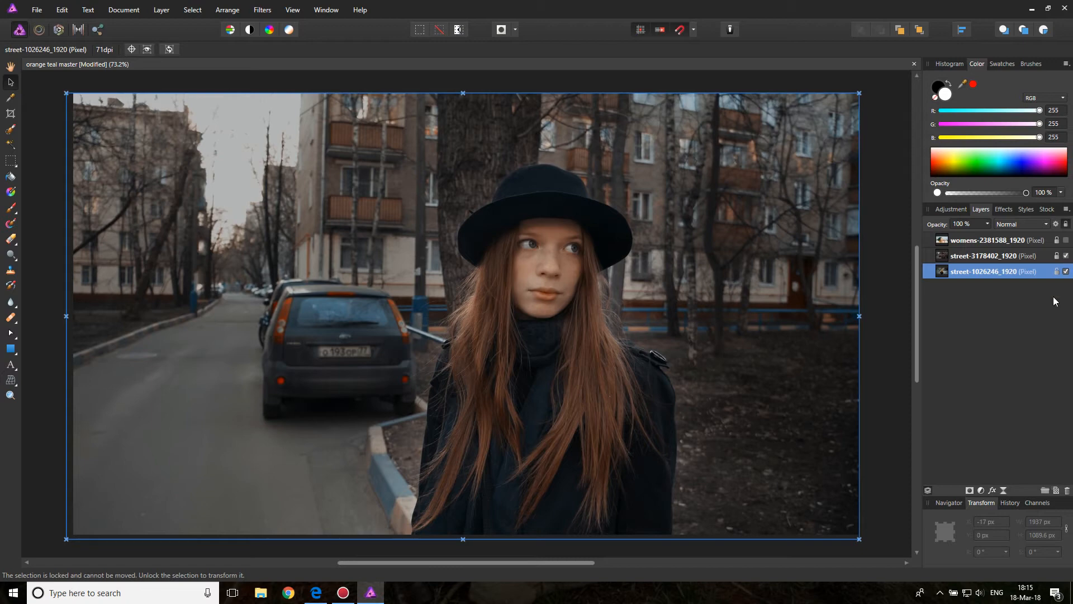
click(1065, 256)
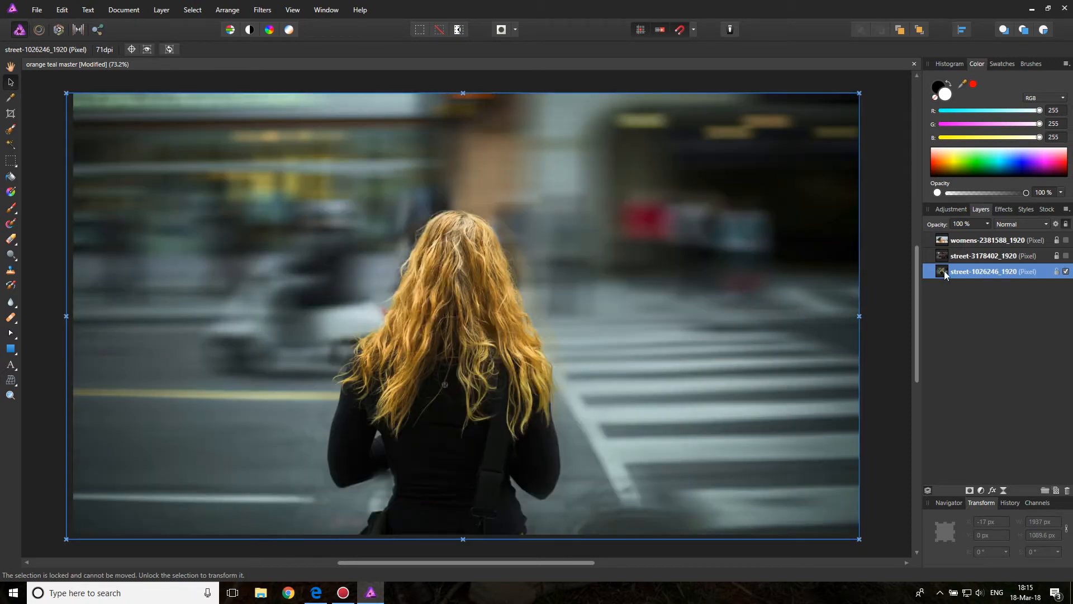
click(1066, 256)
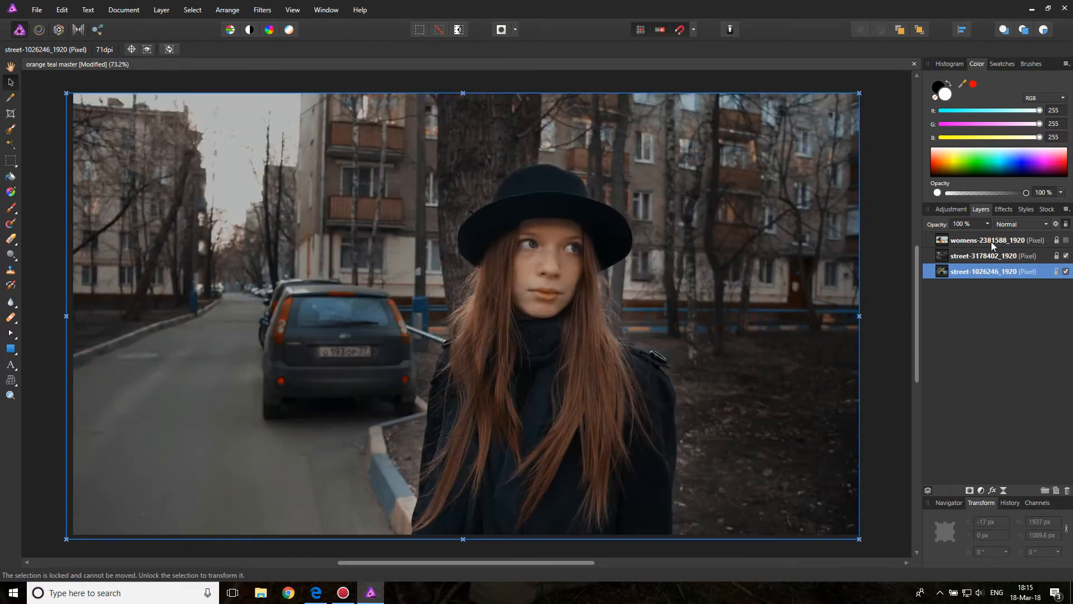
click(1066, 240)
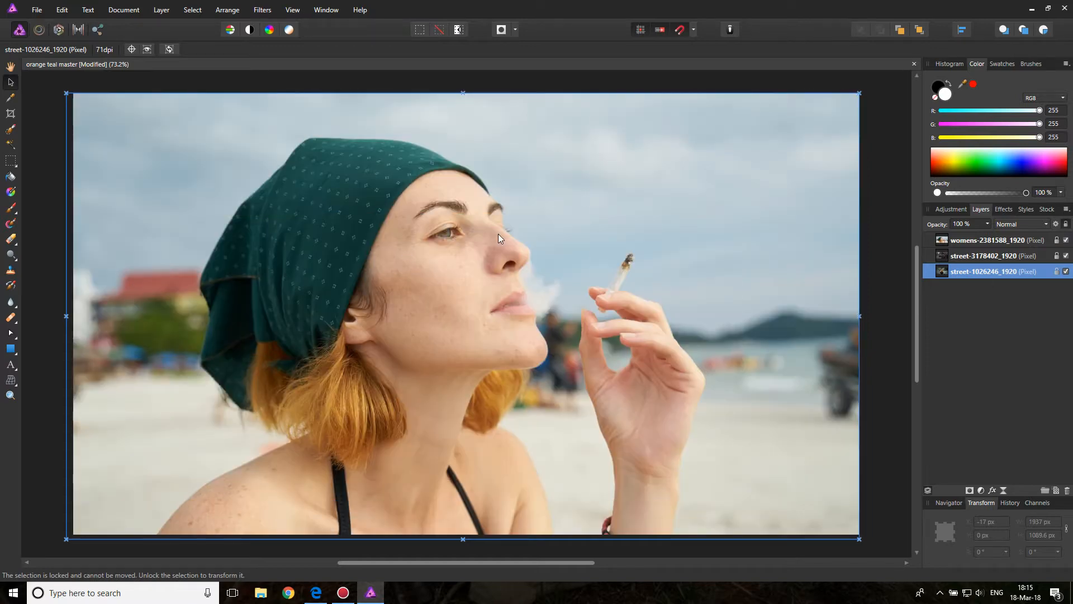
click(1066, 240)
click(1066, 255)
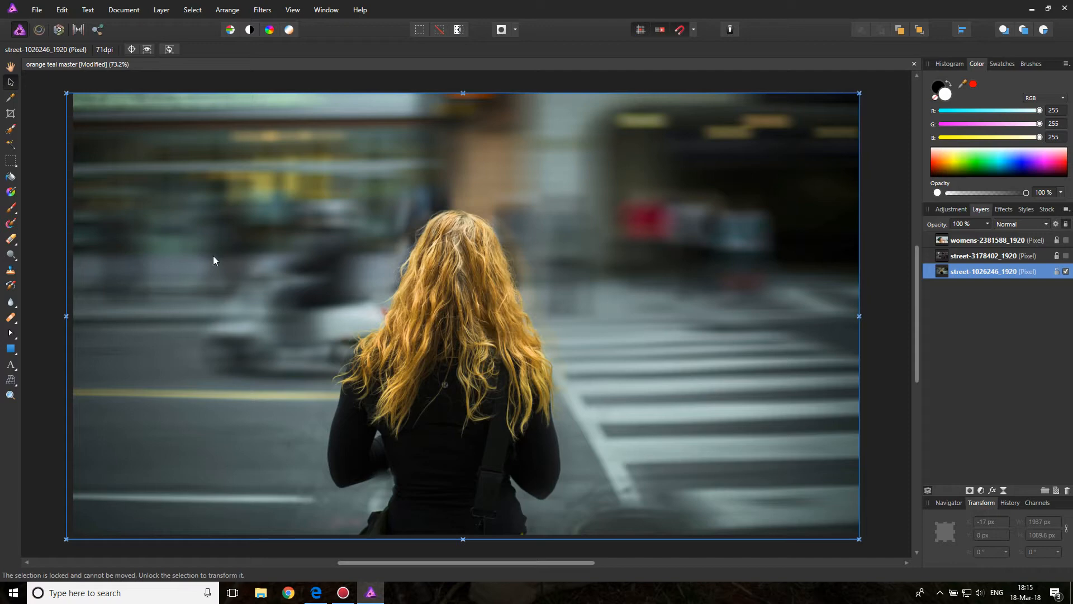
Add an HSL adjustment above the street-1026246_1920 layer and slightly increase its saturation.
click(983, 491)
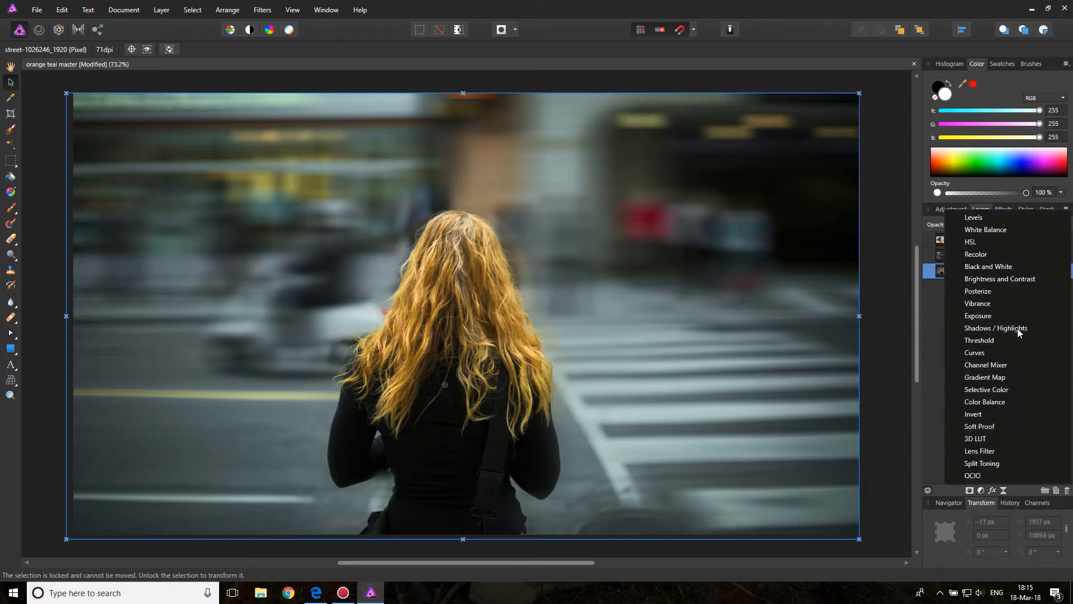
click(981, 241)
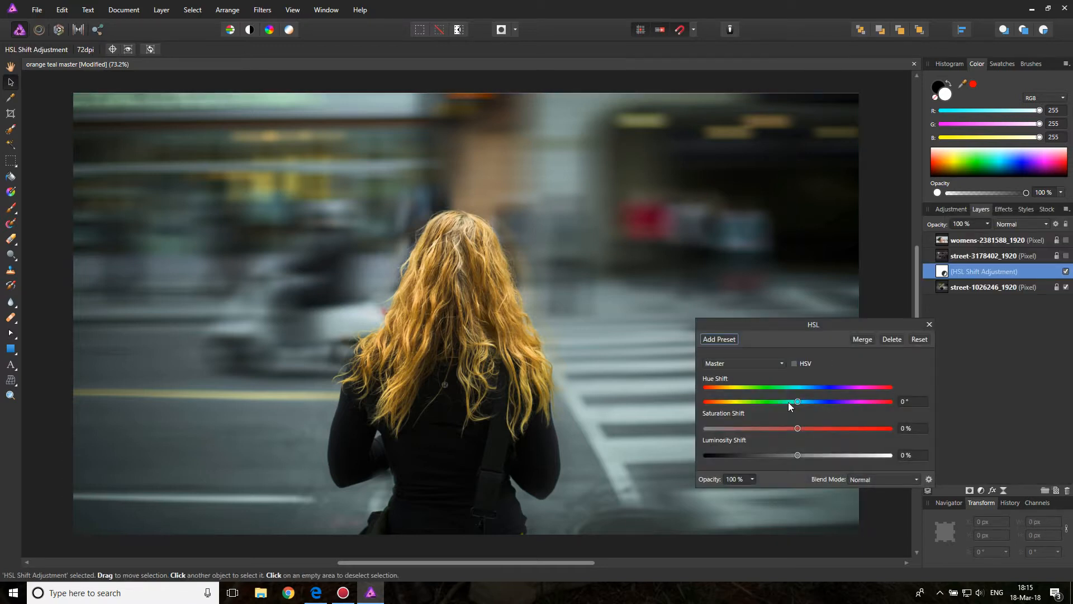
drag(798, 428, 810, 427)
drag(809, 428, 813, 428)
click(929, 324)
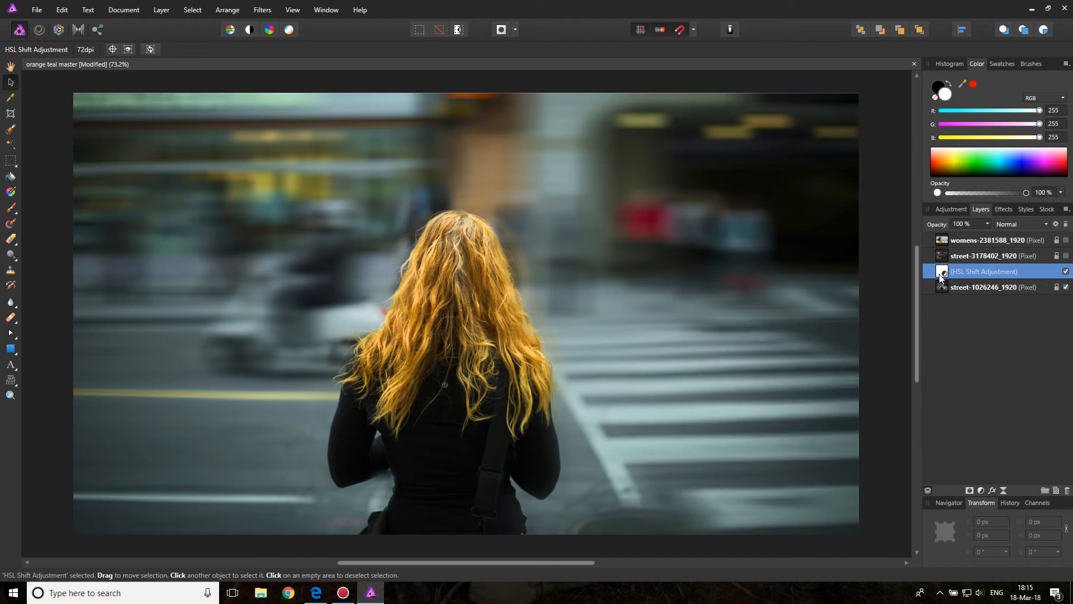
Add a Color Balance adjustment above the HSL one and set its shadows to -17% Cyan/Red and 8% Yellow/Blue.
click(980, 489)
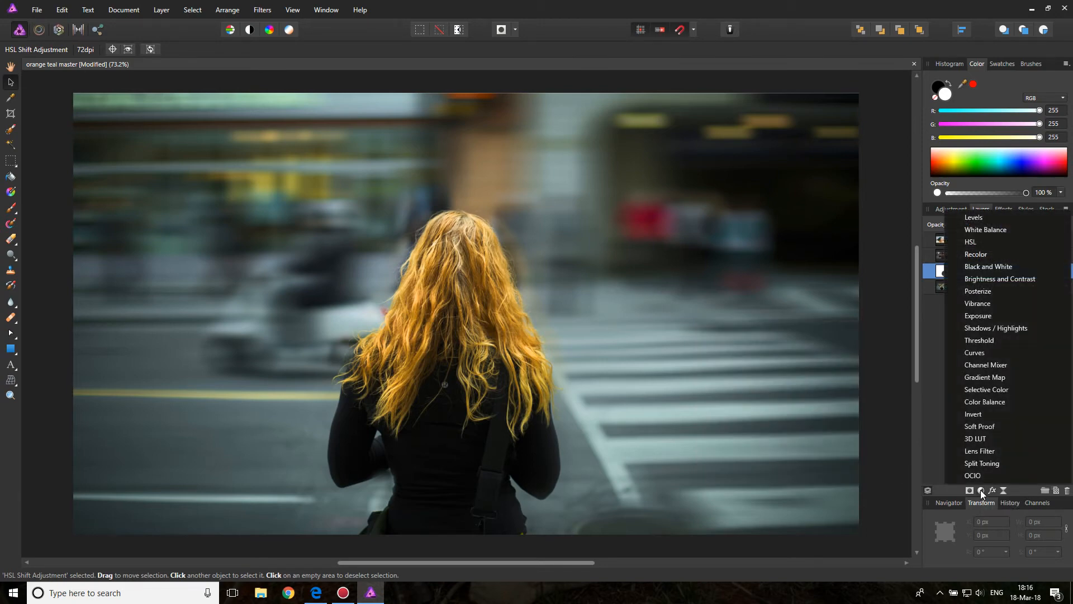
click(985, 404)
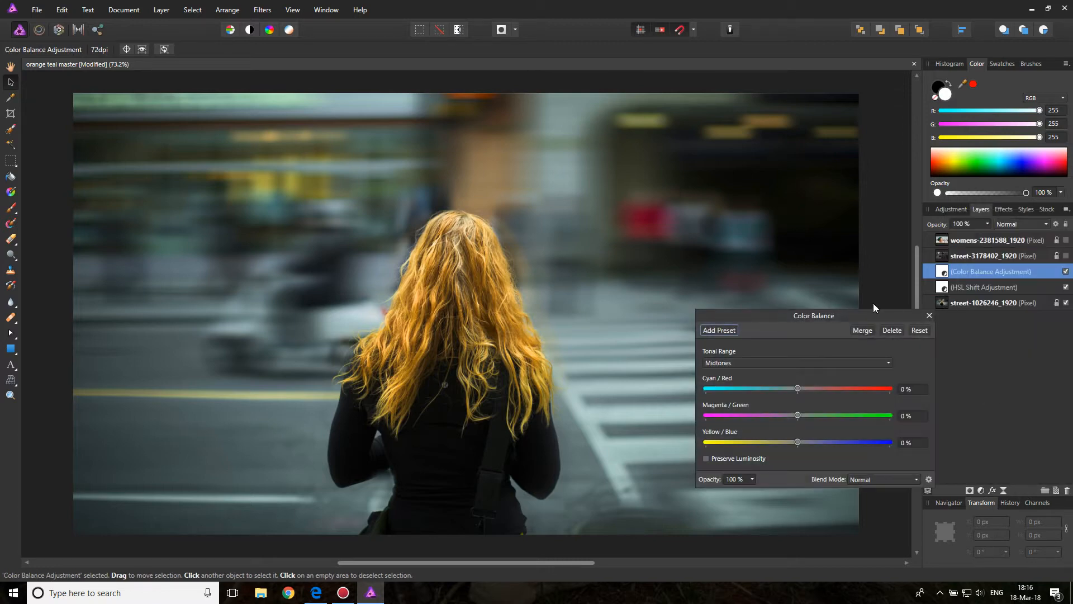
drag(768, 320, 746, 284)
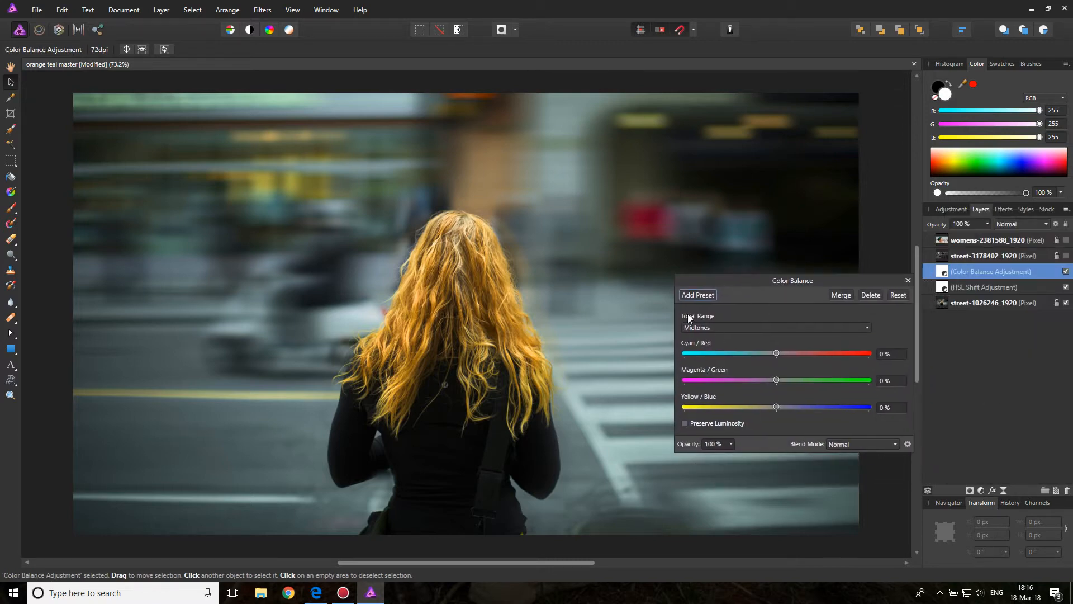
click(710, 324)
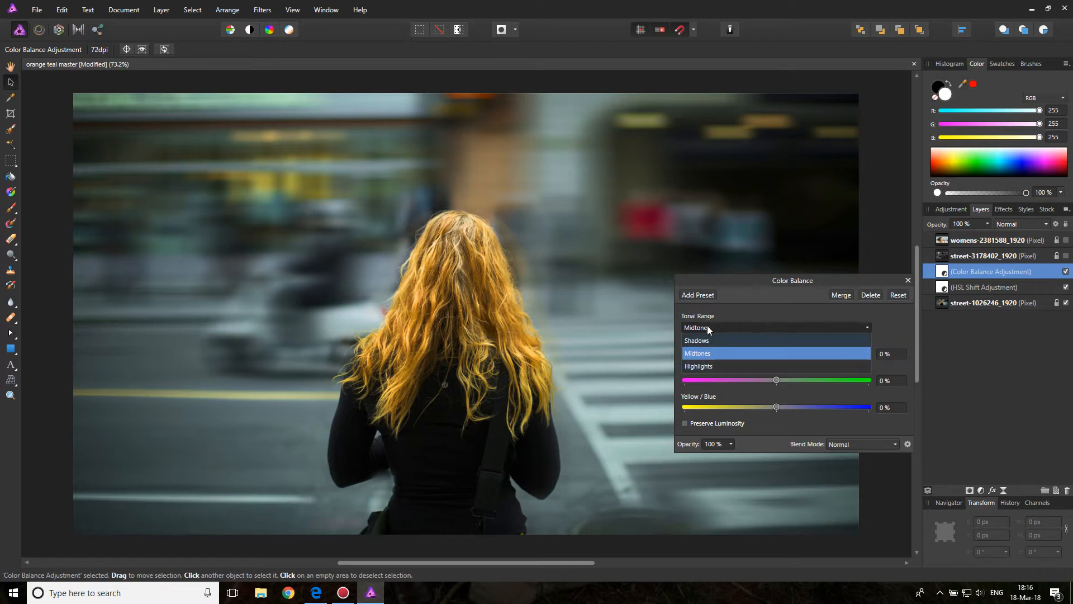
click(703, 340)
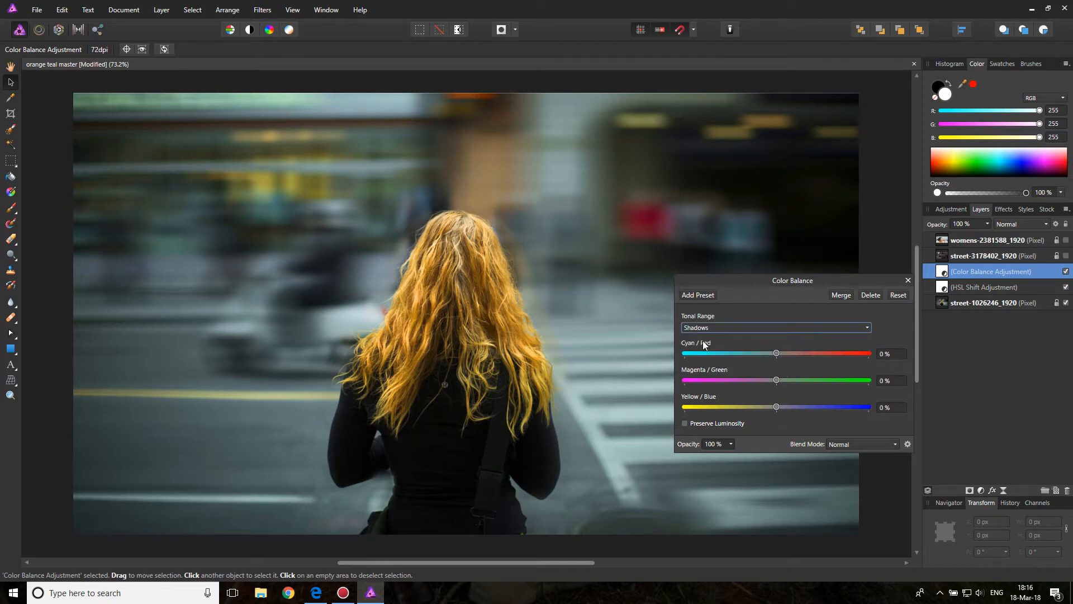
drag(775, 353, 764, 353)
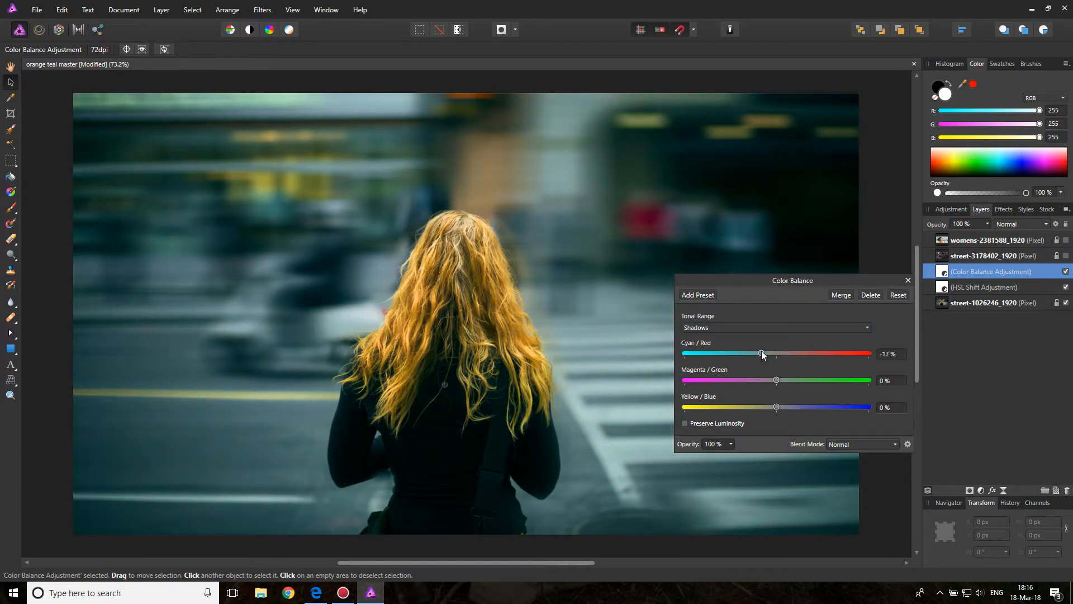
drag(736, 280, 769, 283)
mouse_move(808, 410)
mouse_down()
mouse_move(826, 410)
mouse_move(813, 408)
mouse_up()
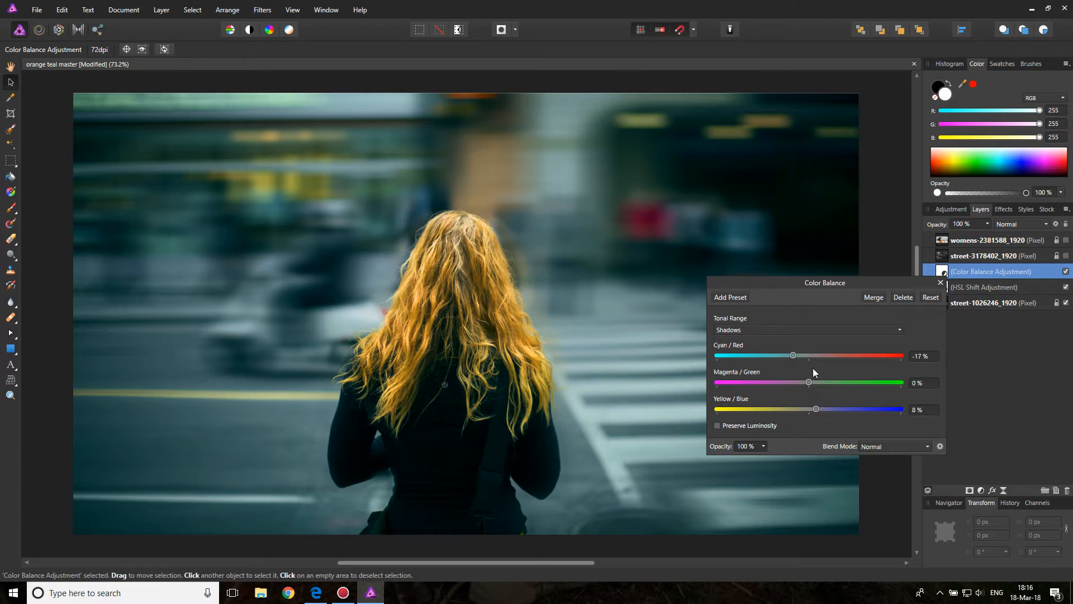
Set the Color Balance midtones to 20% Cyan/Red and -6% Yellow/Blue.
click(777, 329)
click(772, 328)
click(756, 331)
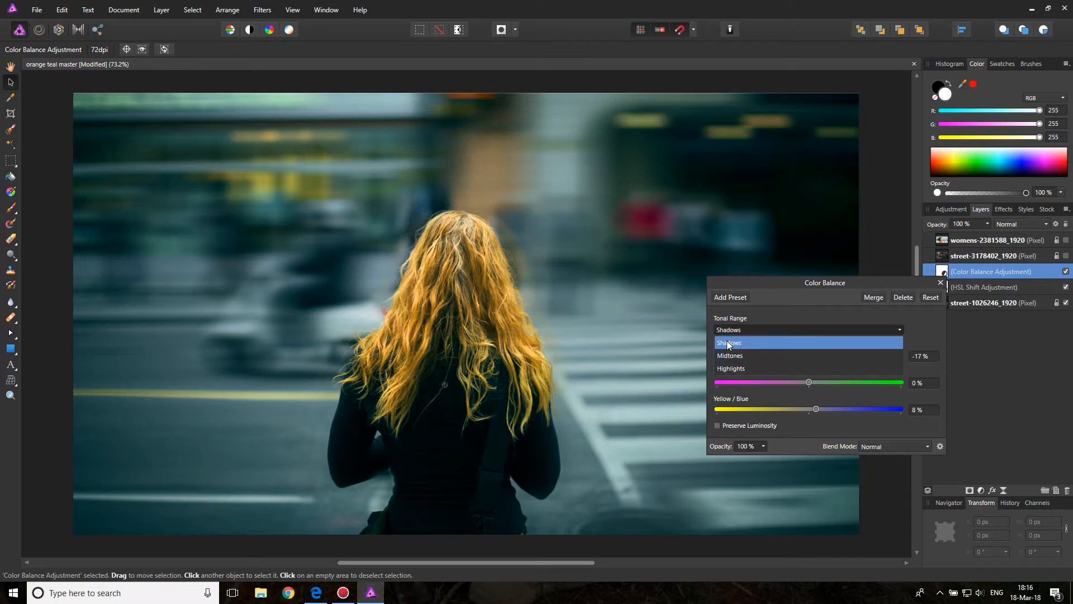
click(732, 357)
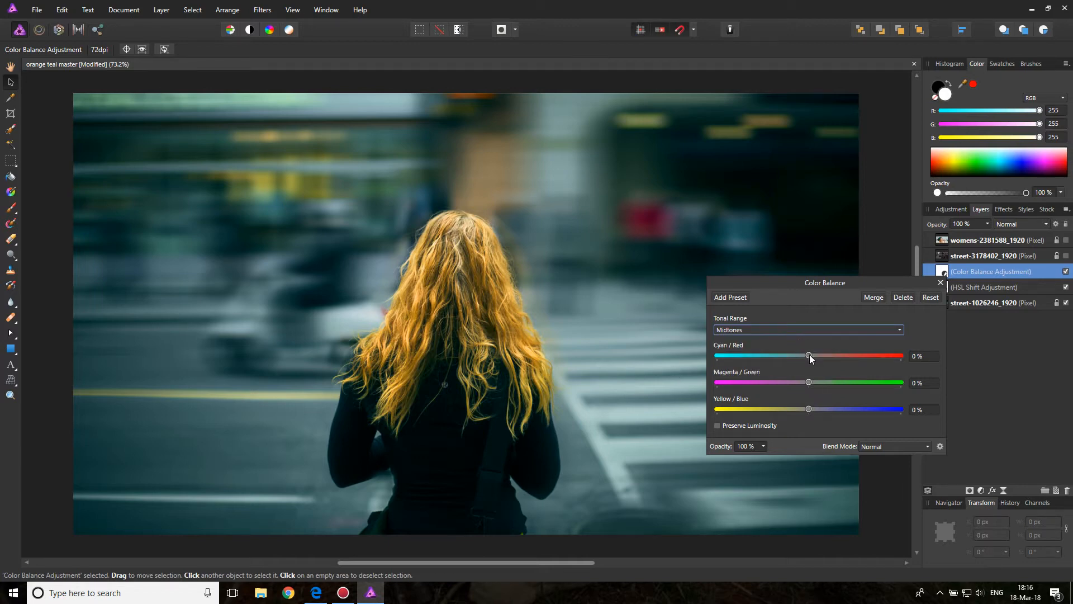
drag(809, 355, 823, 356)
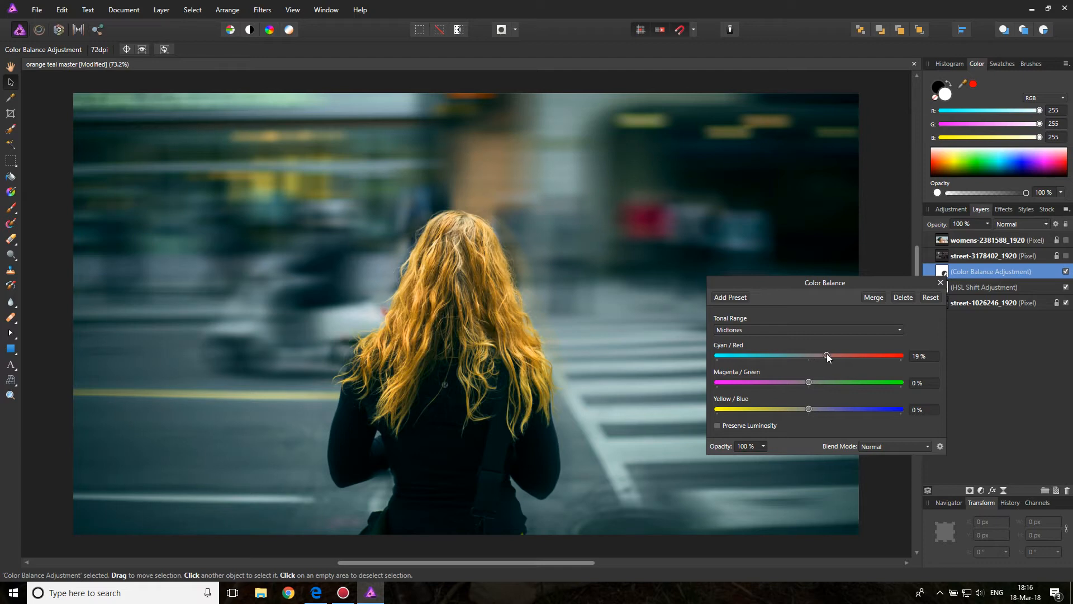
mouse_move(806, 408)
mouse_down()
mouse_move(796, 409)
mouse_move(806, 409)
mouse_up()
Set the Color Balance shadows to -28% Cyan/Red and shift the midtones slightly further toward yellow.
click(764, 331)
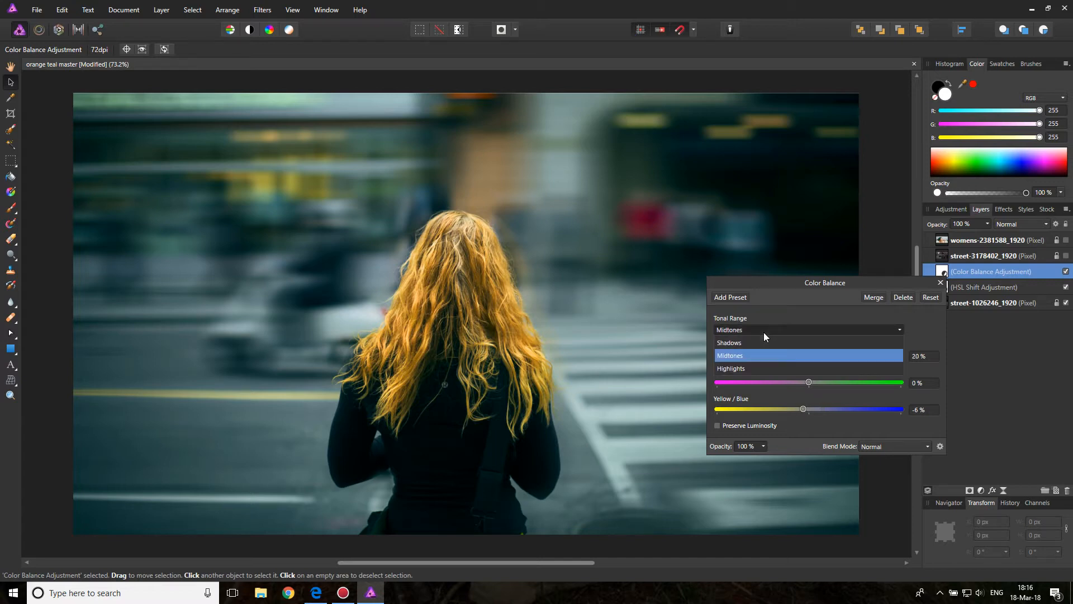
click(755, 343)
drag(770, 355, 790, 353)
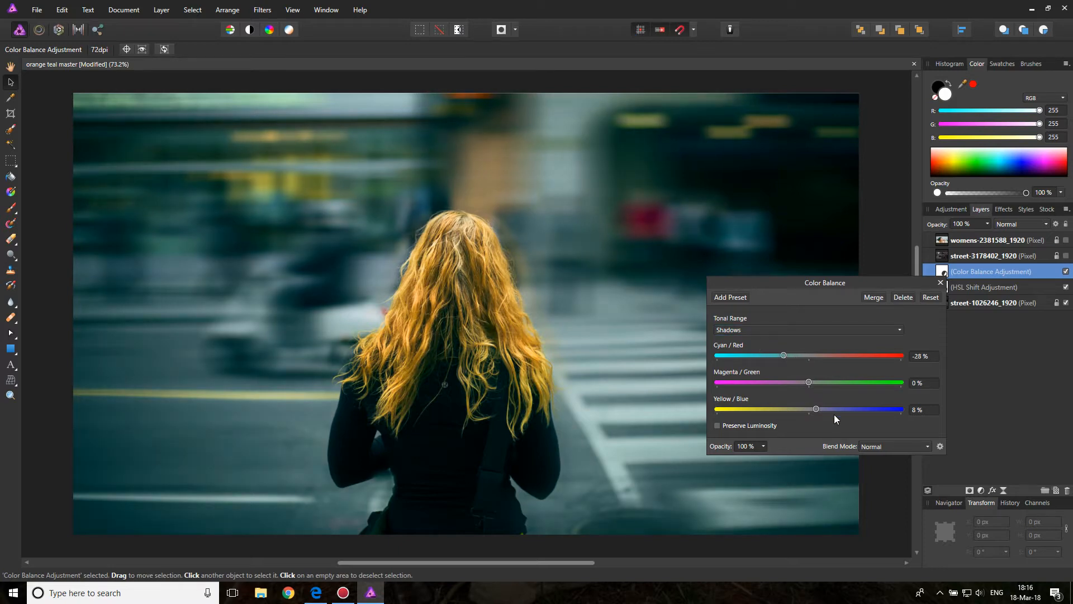
click(790, 330)
click(768, 351)
drag(807, 409, 798, 409)
Set the Color Balance shadows to about -34% Cyan/Red and close the adjustment's settings.
click(774, 330)
click(761, 343)
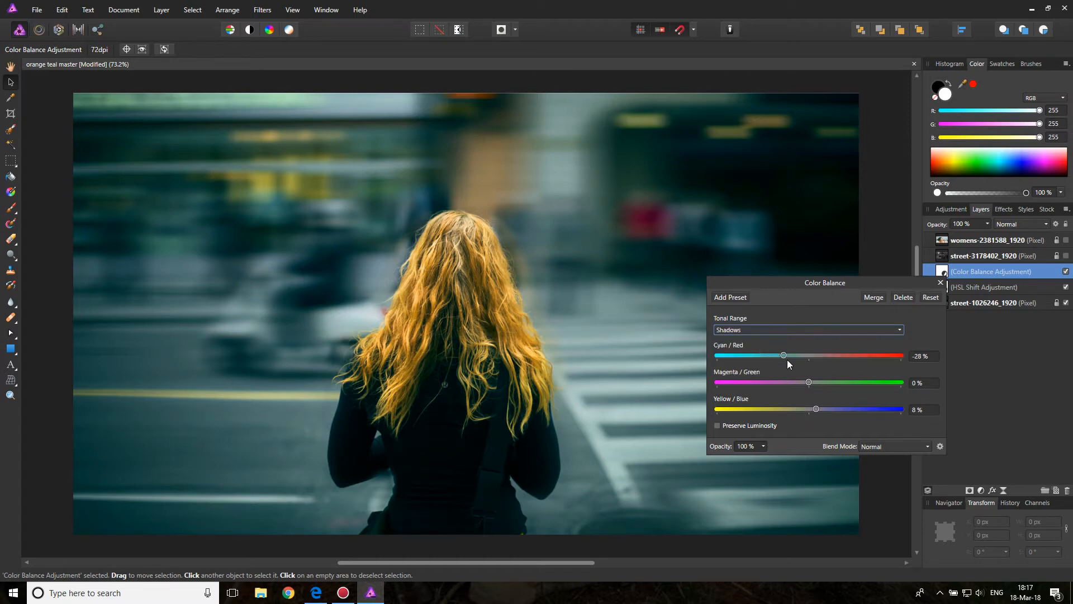
drag(784, 355, 773, 354)
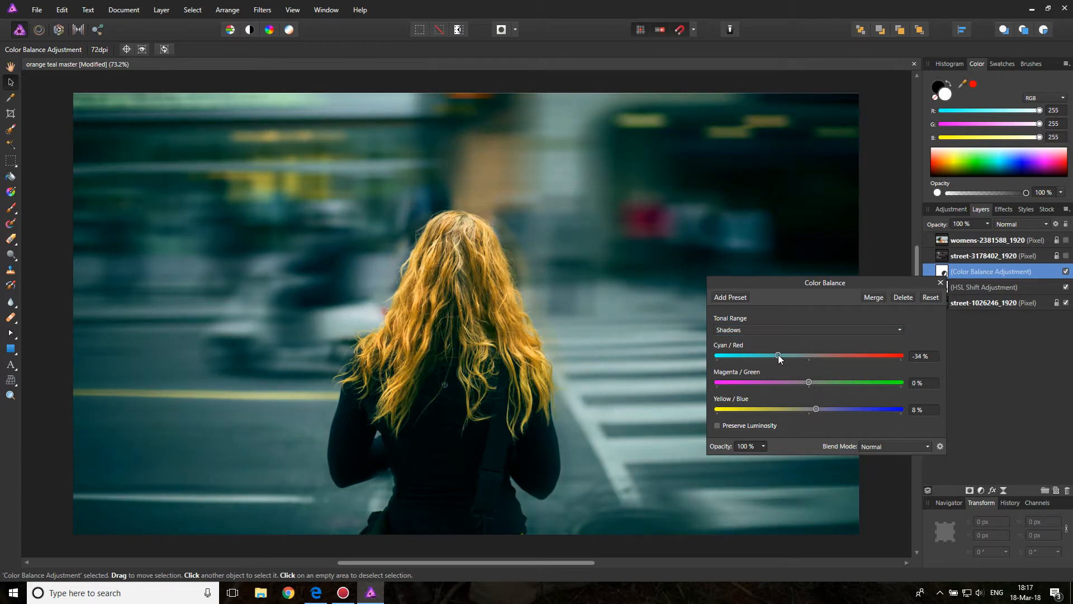
click(940, 282)
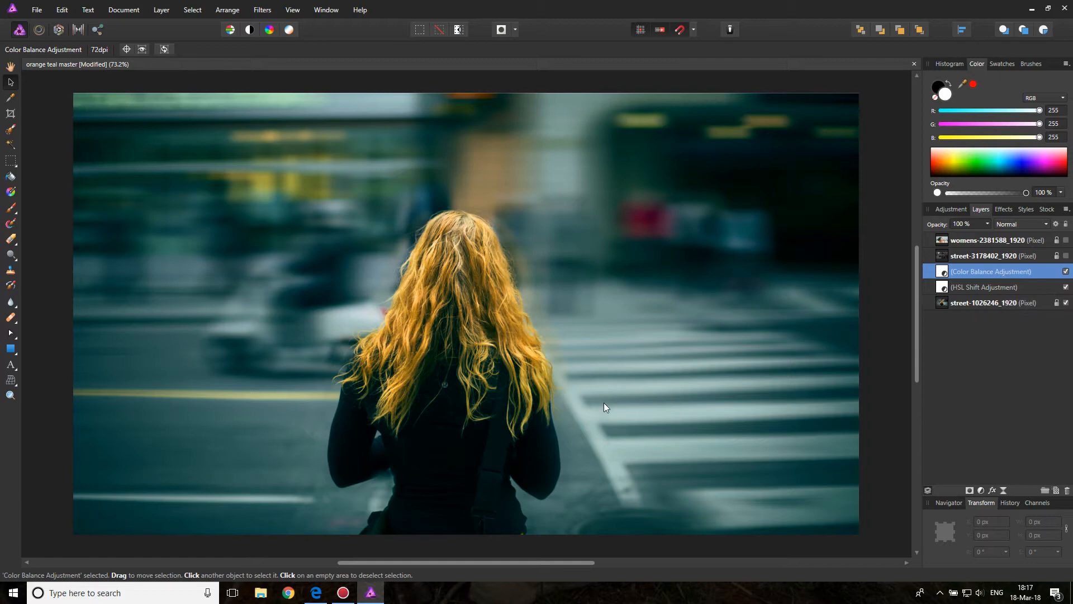
Show the street-3178402_1920 layer and add an HSL adjustment above it with a 21% saturation shift.
click(1066, 255)
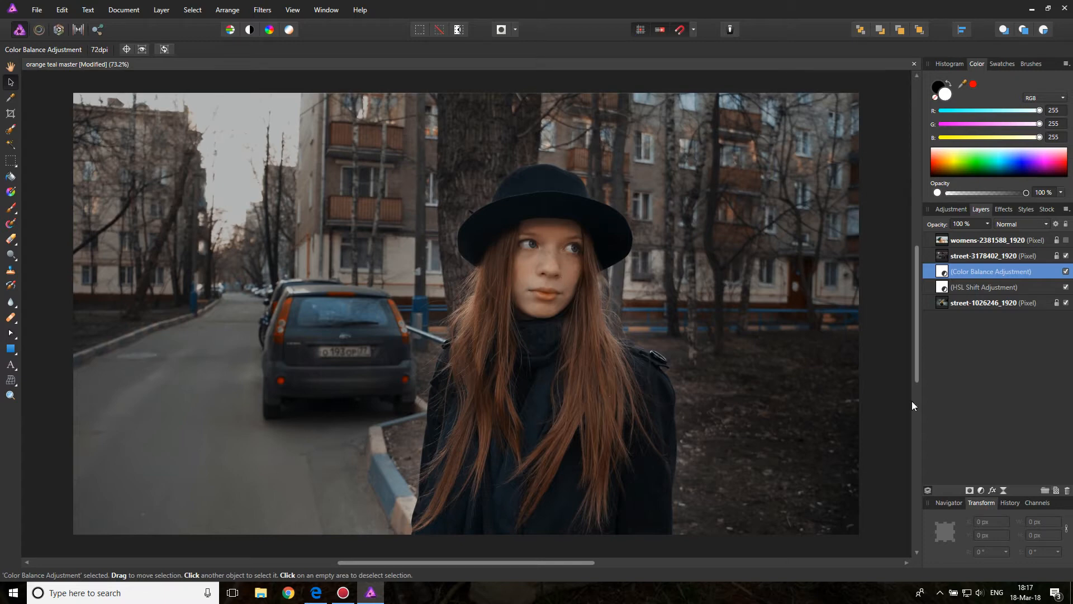
click(947, 257)
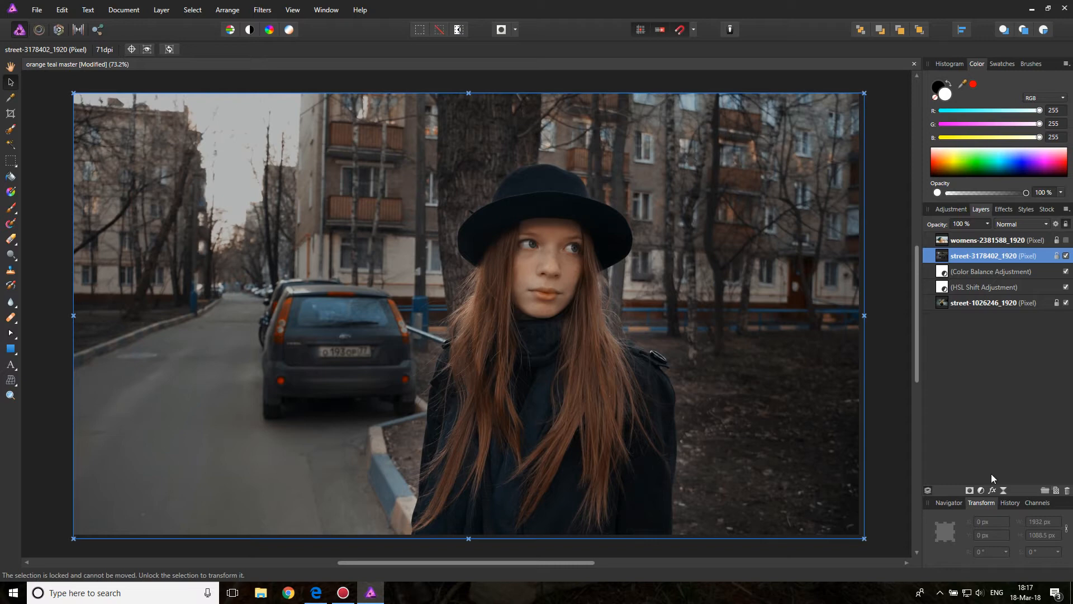
click(981, 490)
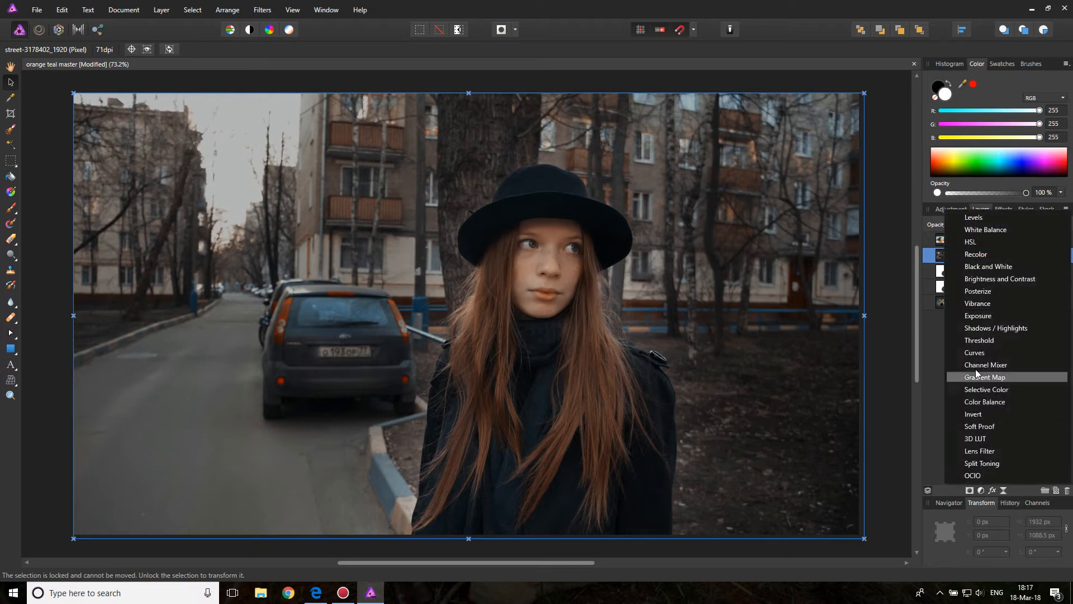
click(962, 242)
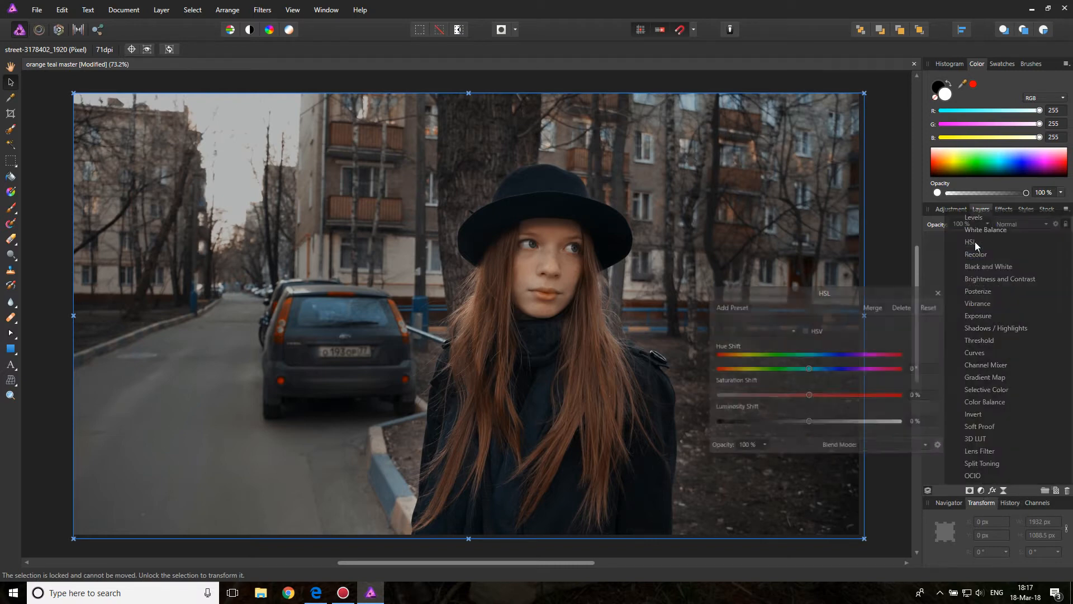
drag(809, 395, 828, 395)
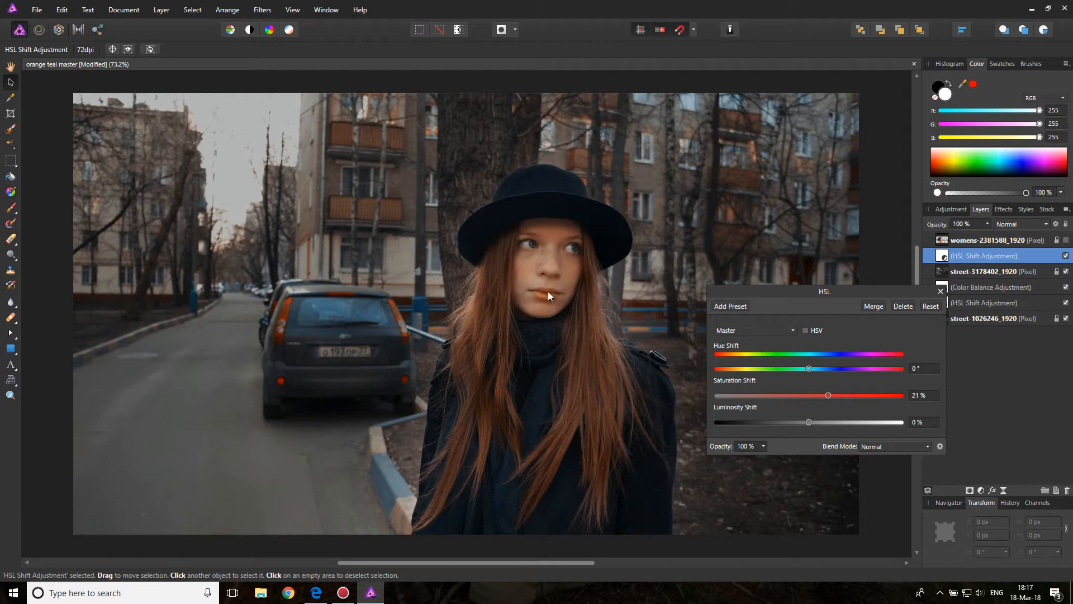
Close the HSL settings, add a Color Balance adjustment above that layer, and set its shadows to -21% Cyan/Red.
click(940, 290)
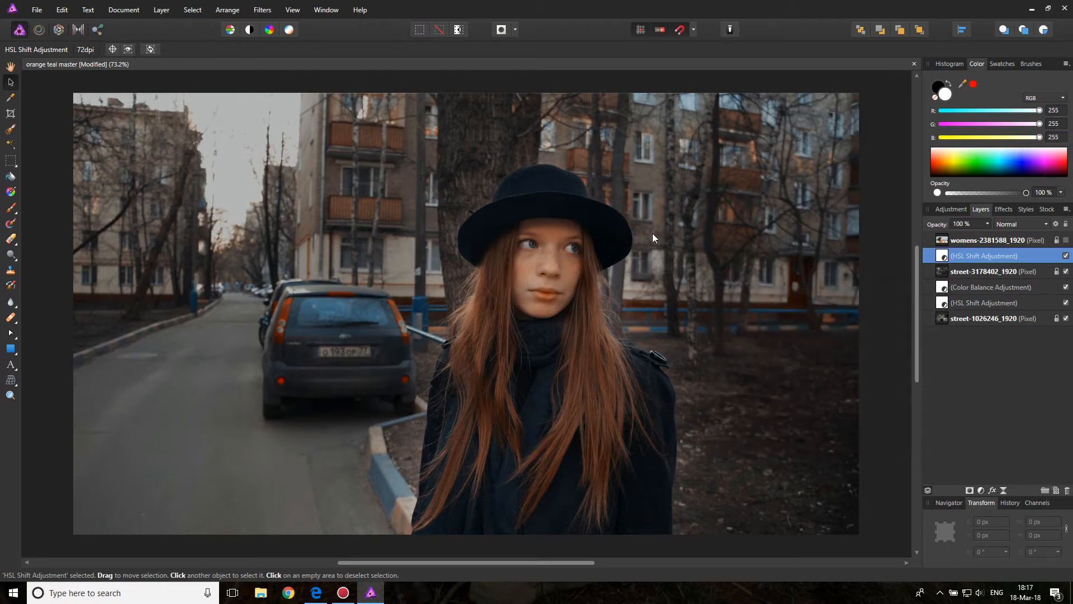
click(981, 491)
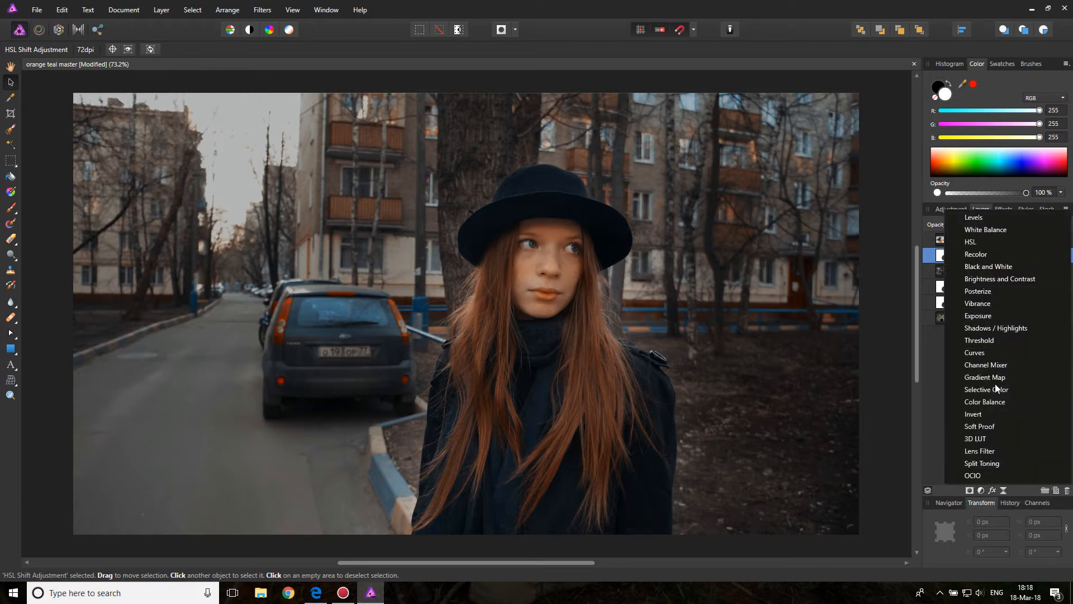
click(994, 404)
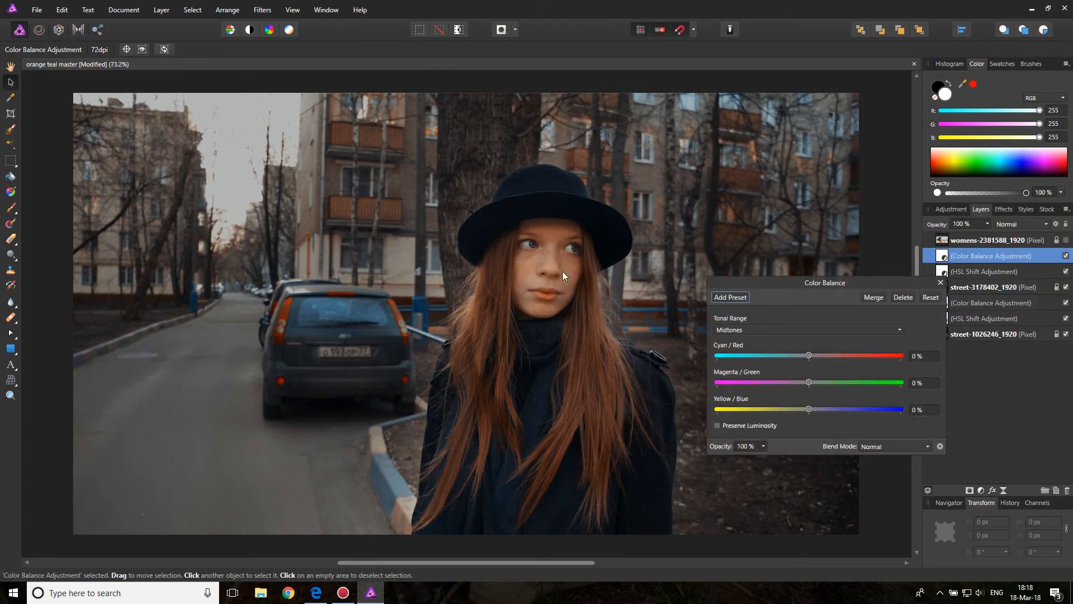
click(759, 331)
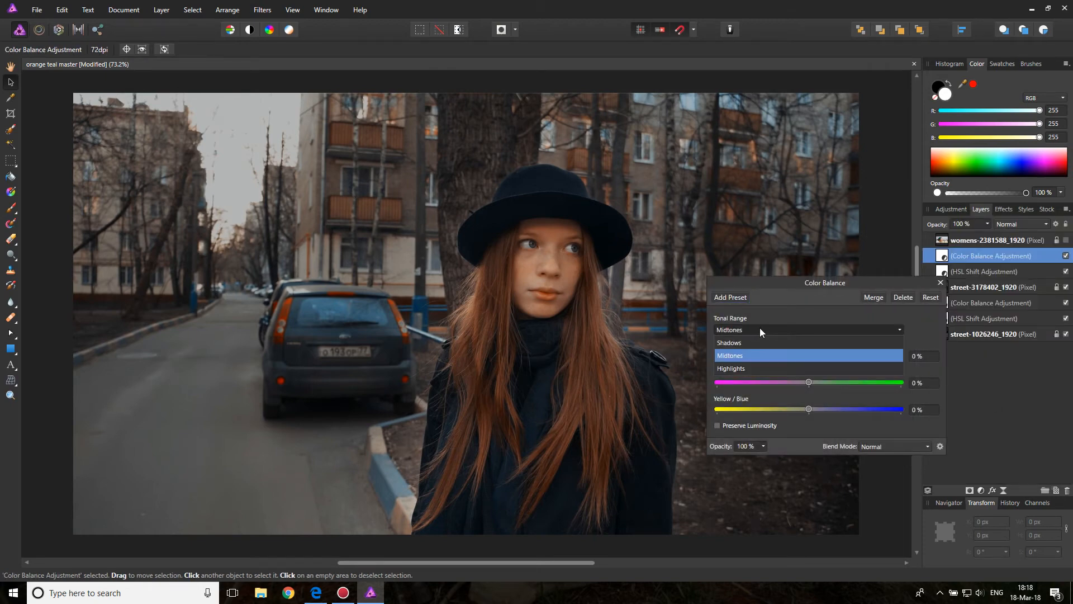
click(747, 343)
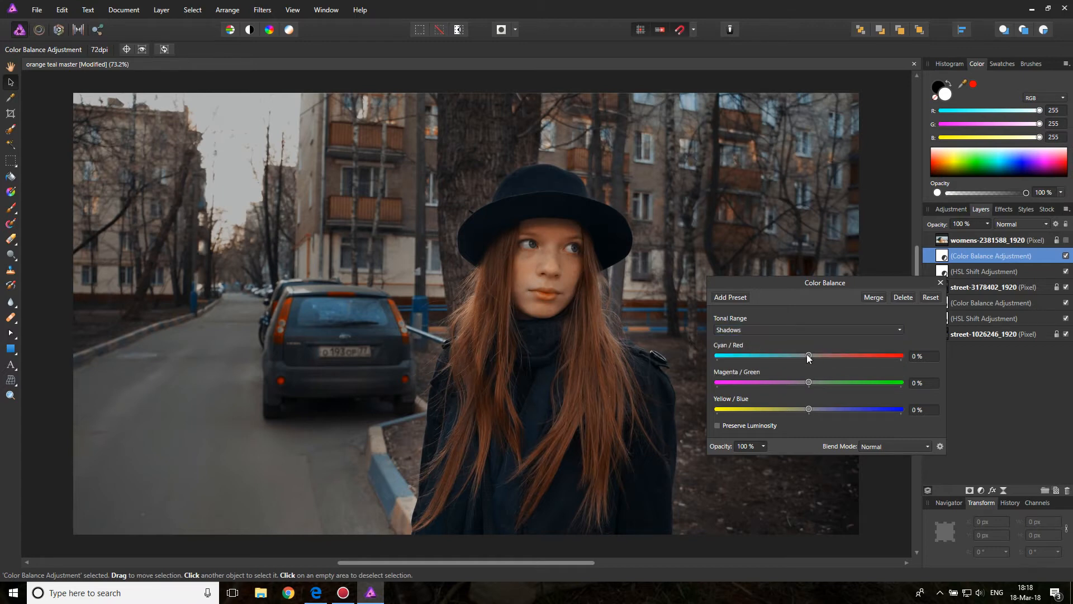
drag(807, 356, 795, 356)
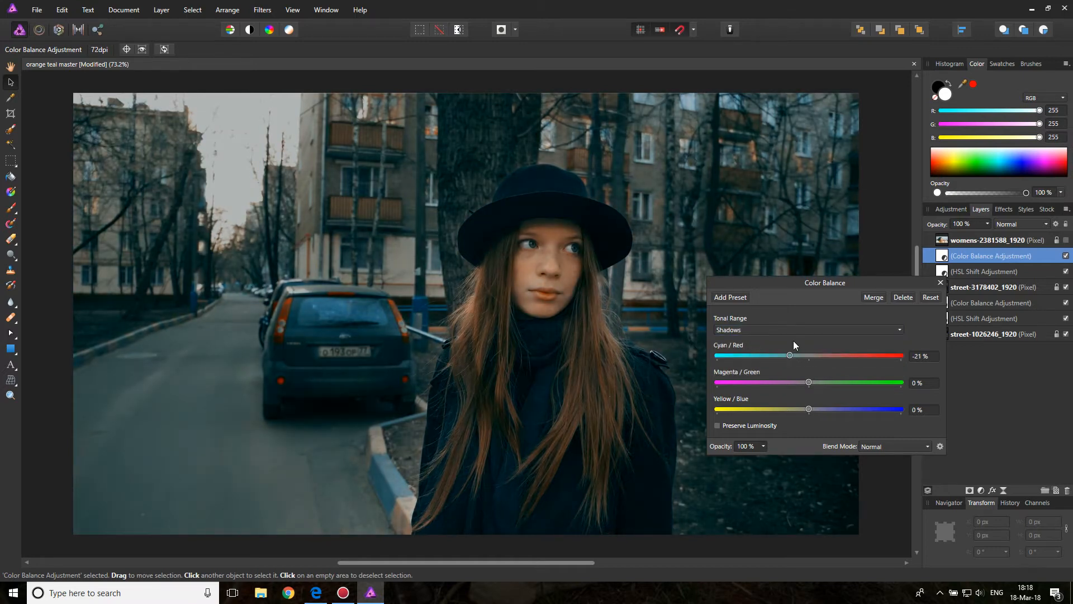
Set the Color Balance midtones to 43% Cyan/Red, -3% Magenta/Green and -18% Yellow/Blue.
click(749, 330)
click(741, 351)
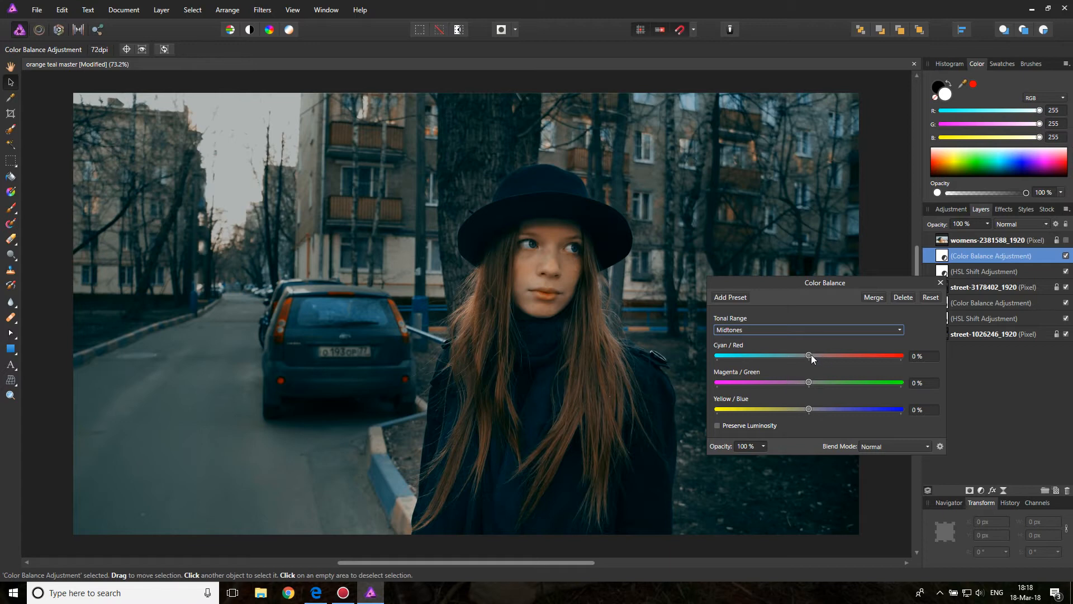
drag(811, 354, 805, 385)
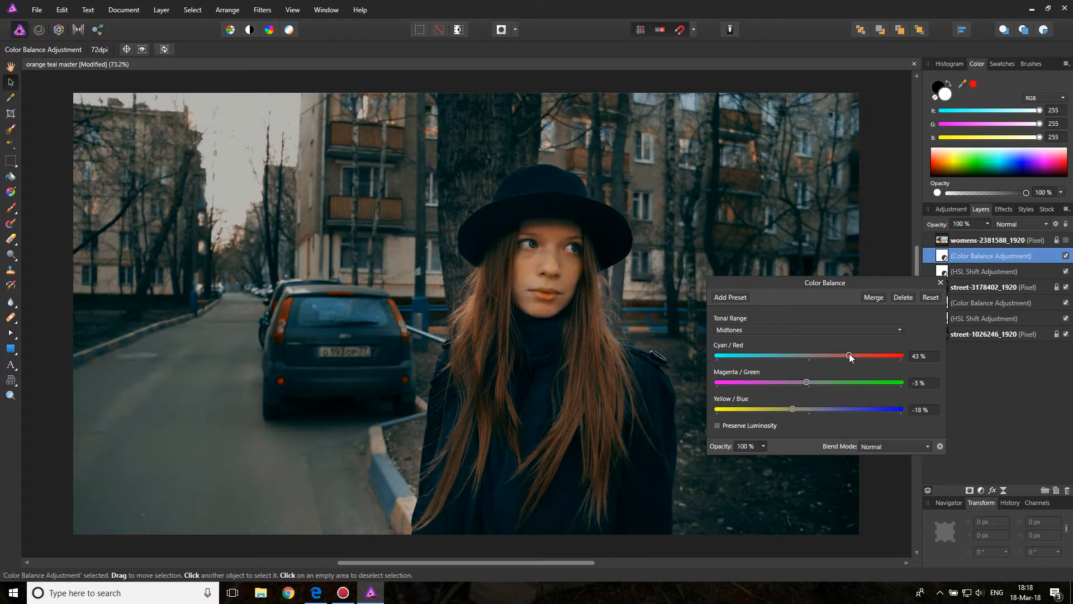
Set the Color Balance shadows to -35% Cyan/Red and the midtones to 48% Cyan/Red and -22% Yellow/Blue, readjust midtone Magenta/Green, and close the settings.
click(761, 329)
click(741, 343)
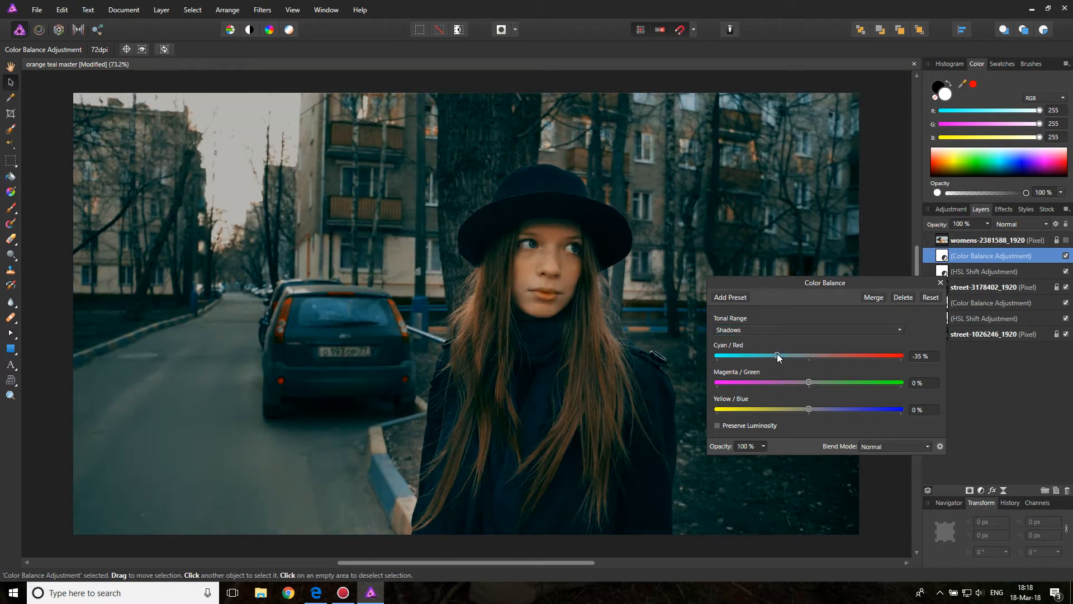
click(778, 330)
click(760, 355)
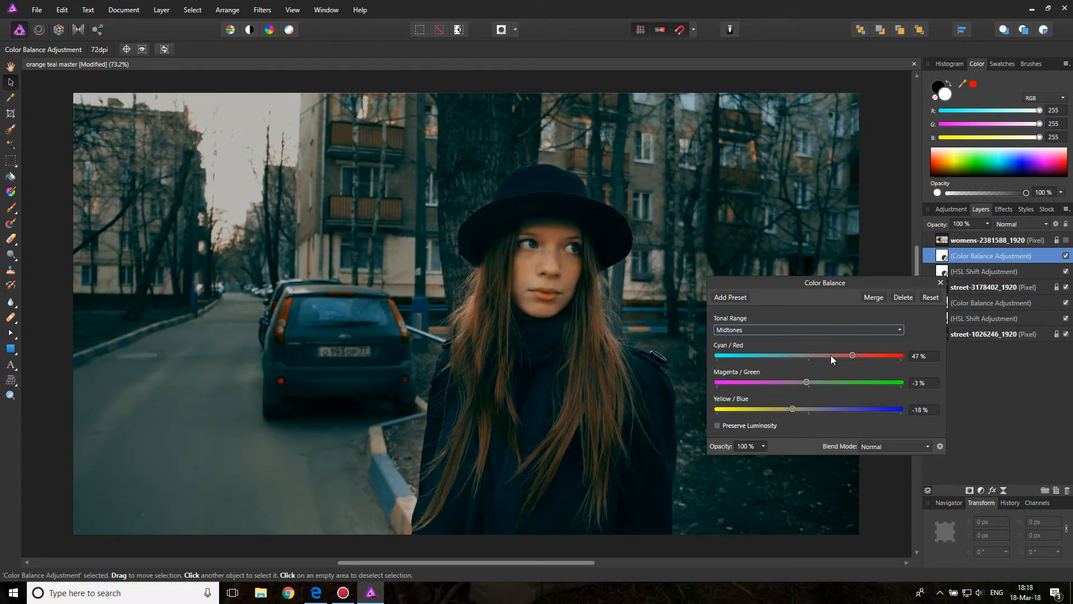
click(854, 355)
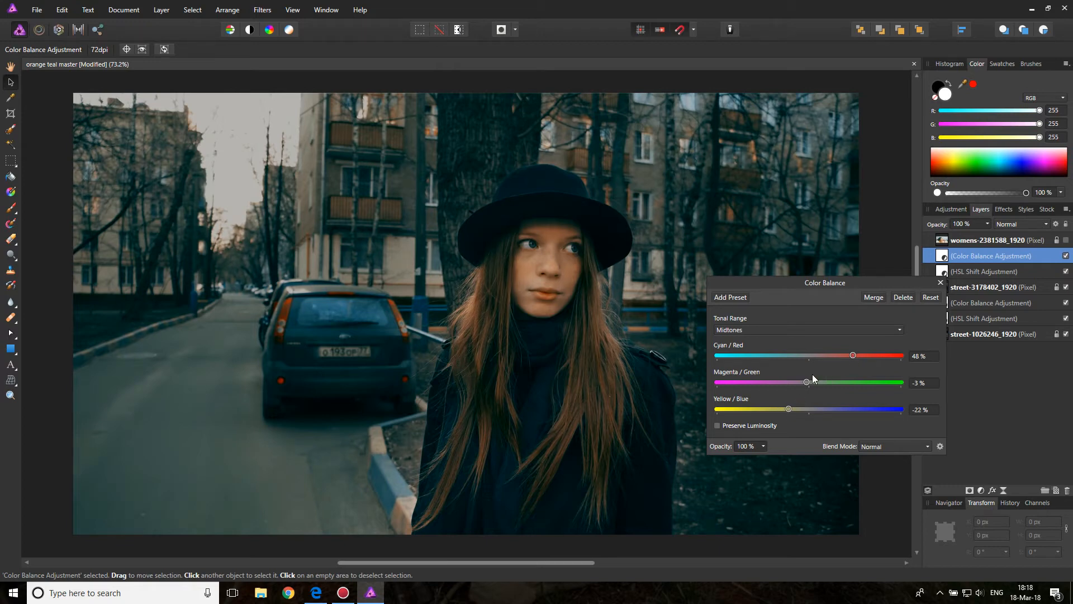
drag(801, 381, 809, 382)
click(940, 283)
Raise the saturation shift of the HSL adjustment directly above the street-3178402_1920 photo and close its settings.
double_click(943, 271)
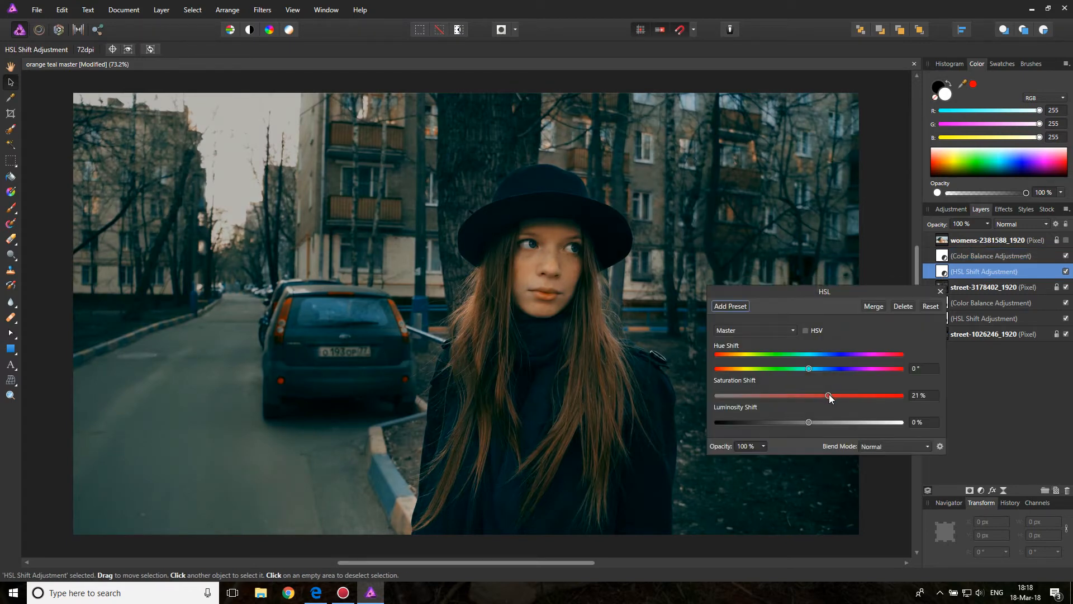
drag(829, 394, 831, 396)
click(940, 291)
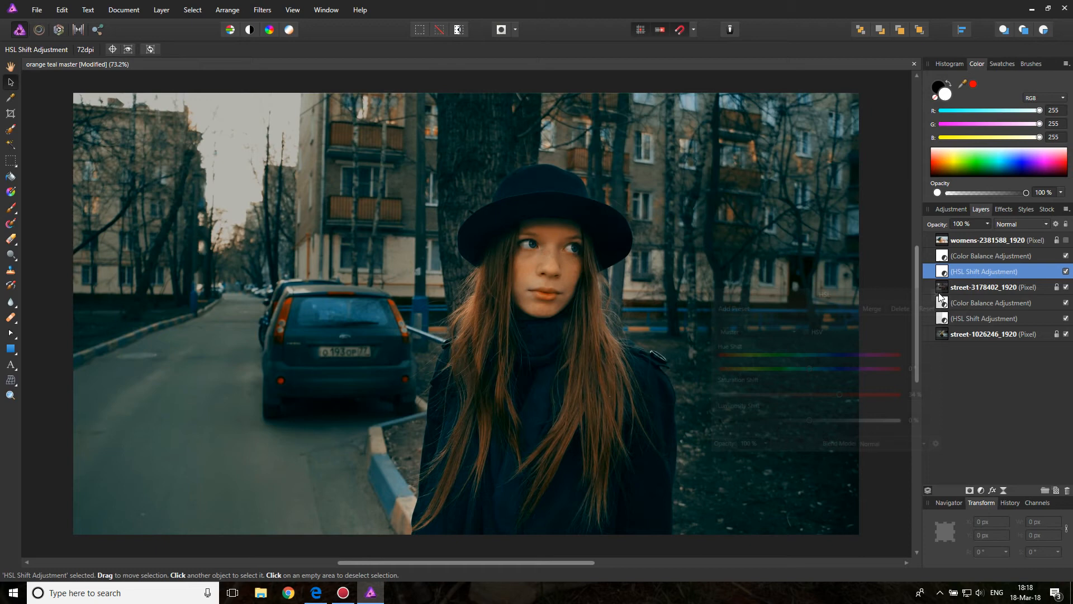
Hide the Color Balance and HSL adjustments above the street-3178402_1920 photo and make the photo layer active.
click(1065, 256)
click(1065, 271)
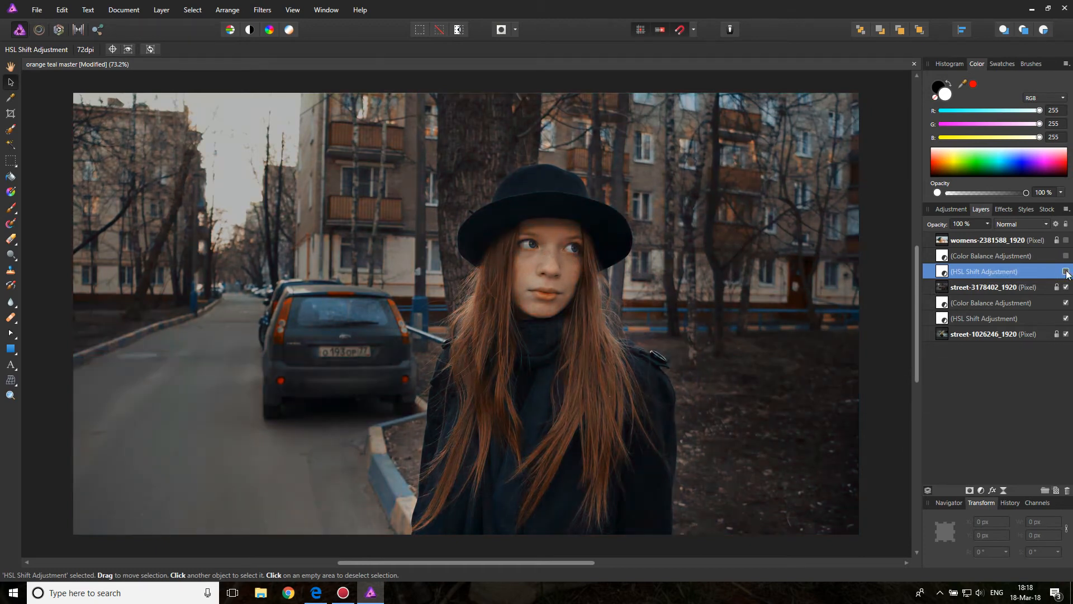
click(946, 288)
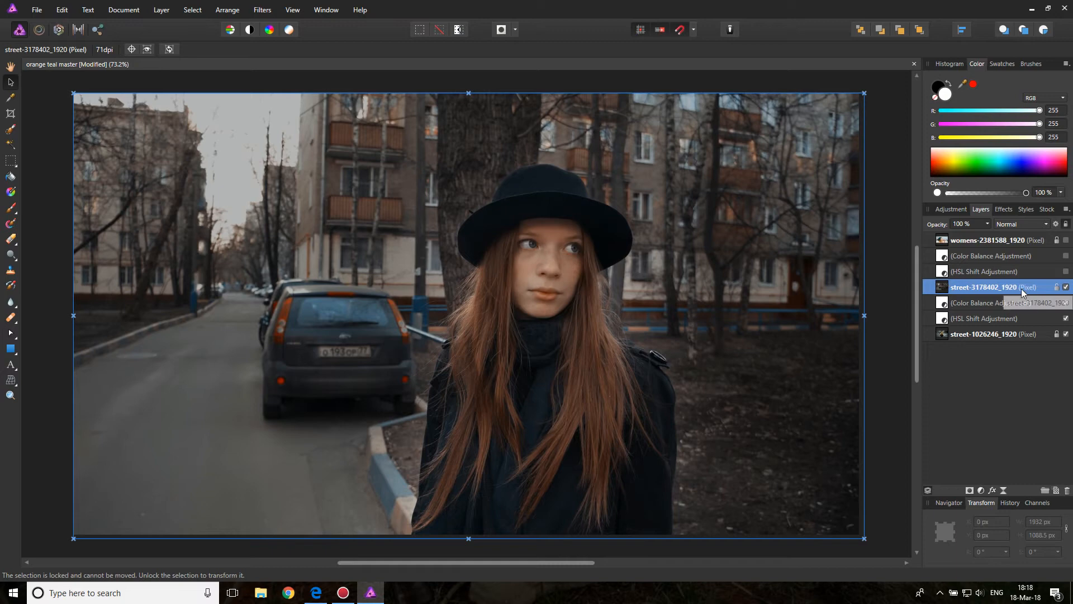
Select the bright sky areas of the photo by sampled color with 29% tolerance.
click(184, 10)
mouse_move(213, 81)
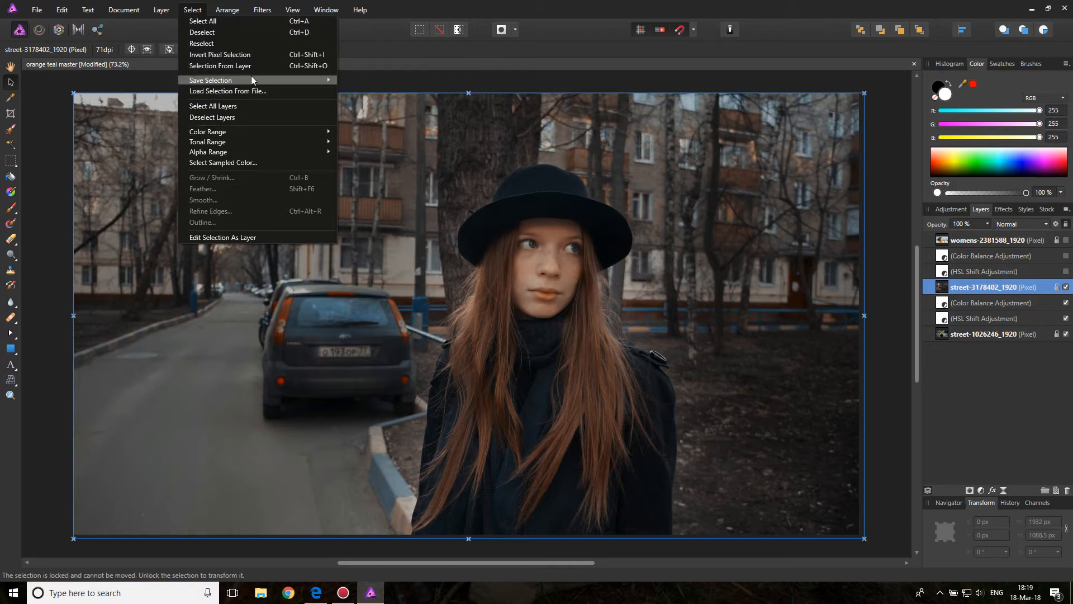
click(198, 166)
click(229, 139)
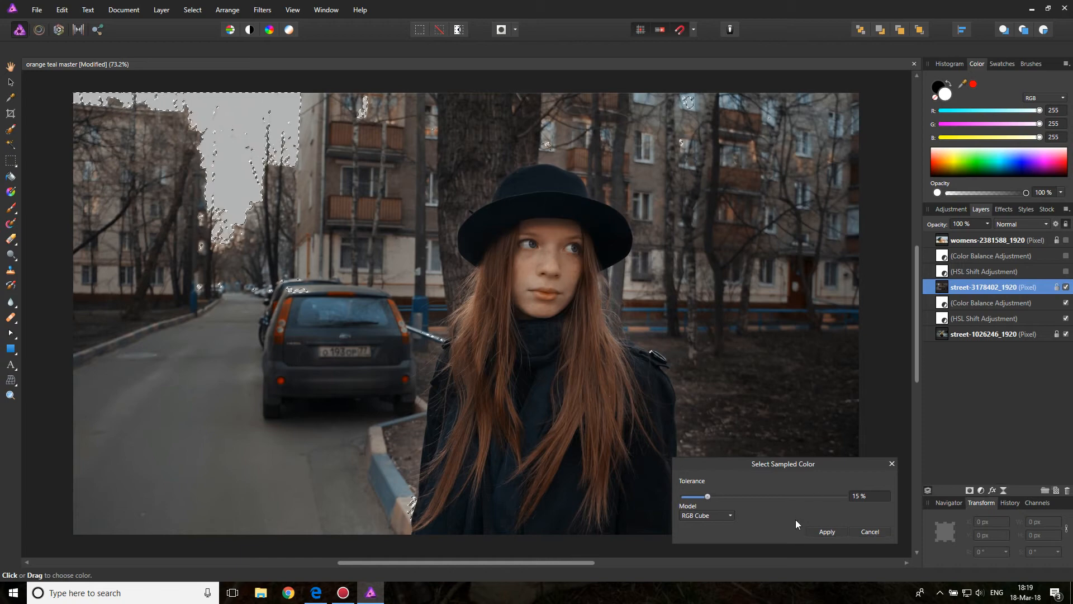
drag(706, 495, 730, 497)
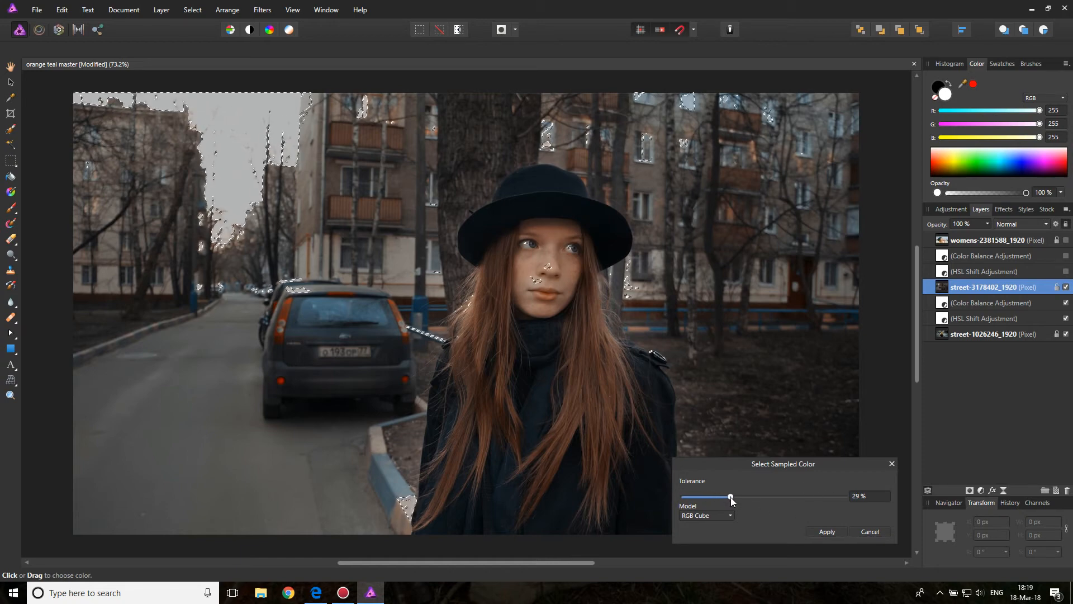
click(827, 531)
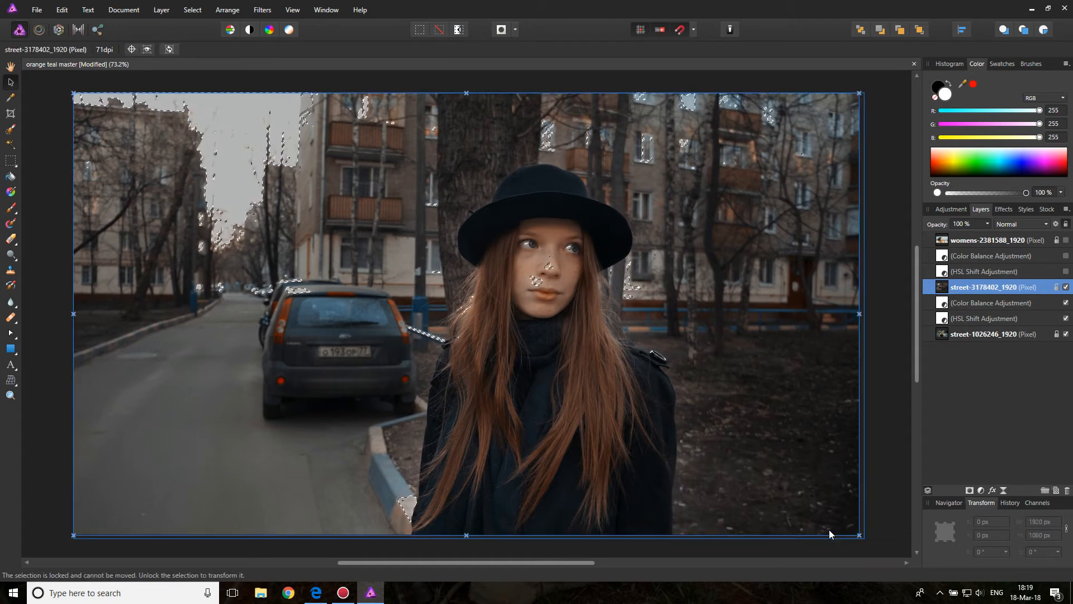
Feather the sky selection by a 3 px radius.
click(196, 11)
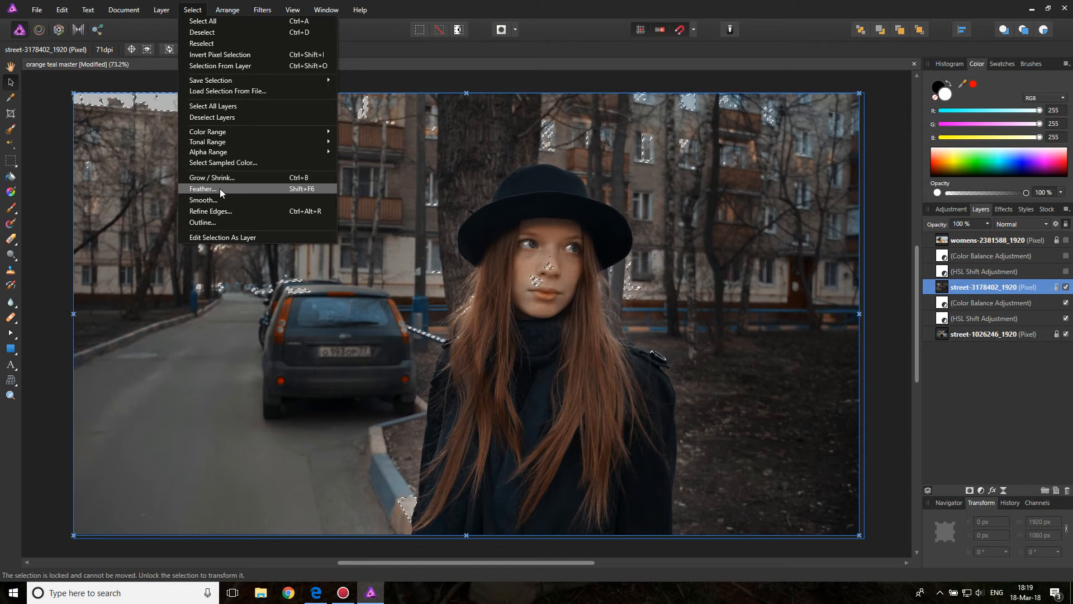
click(209, 189)
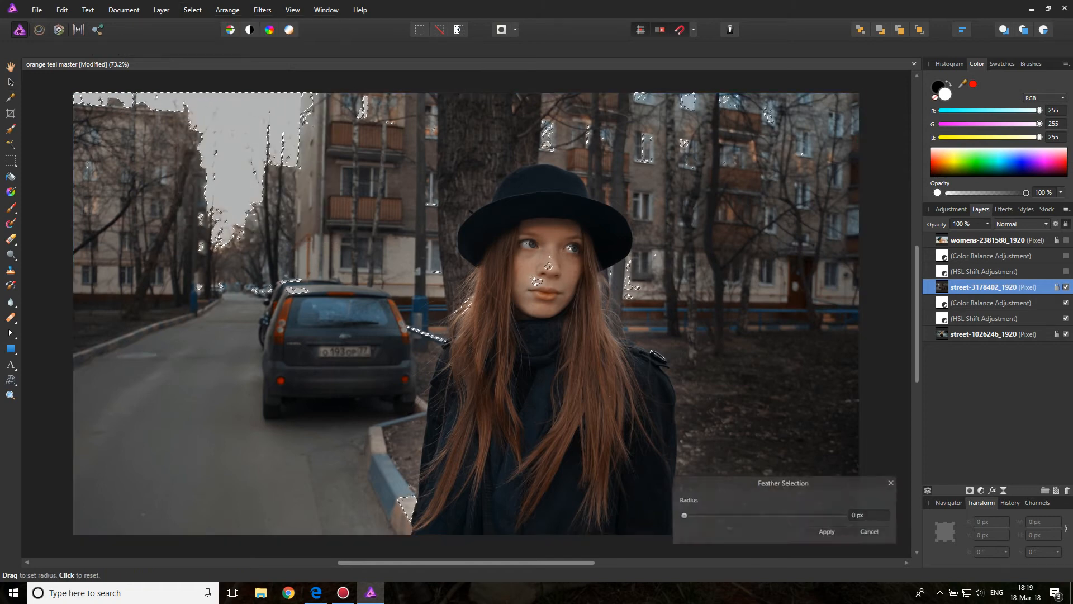
click(860, 515)
text(3)
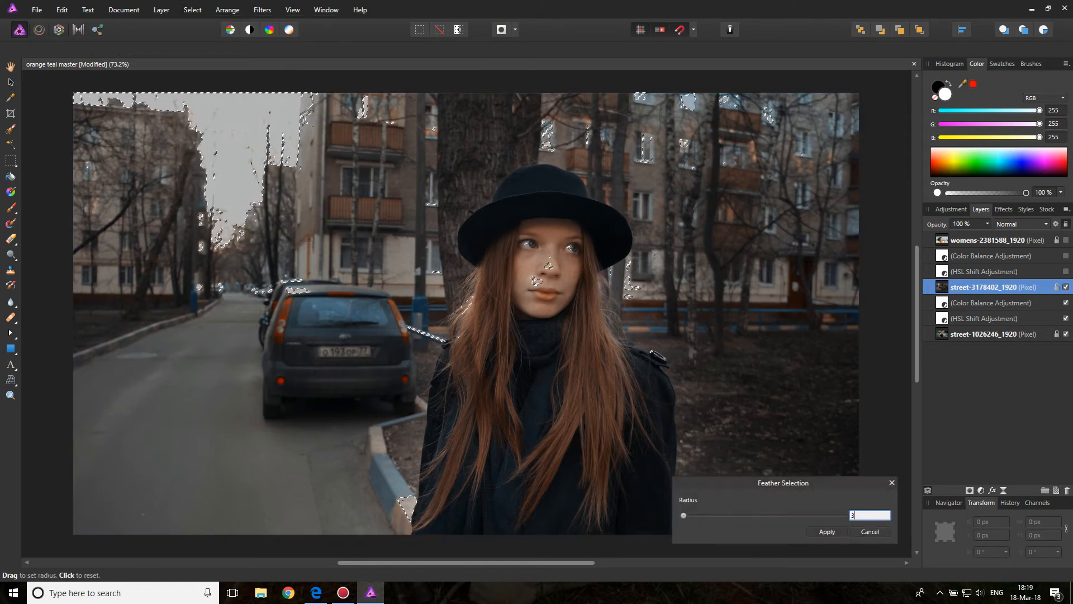
click(823, 530)
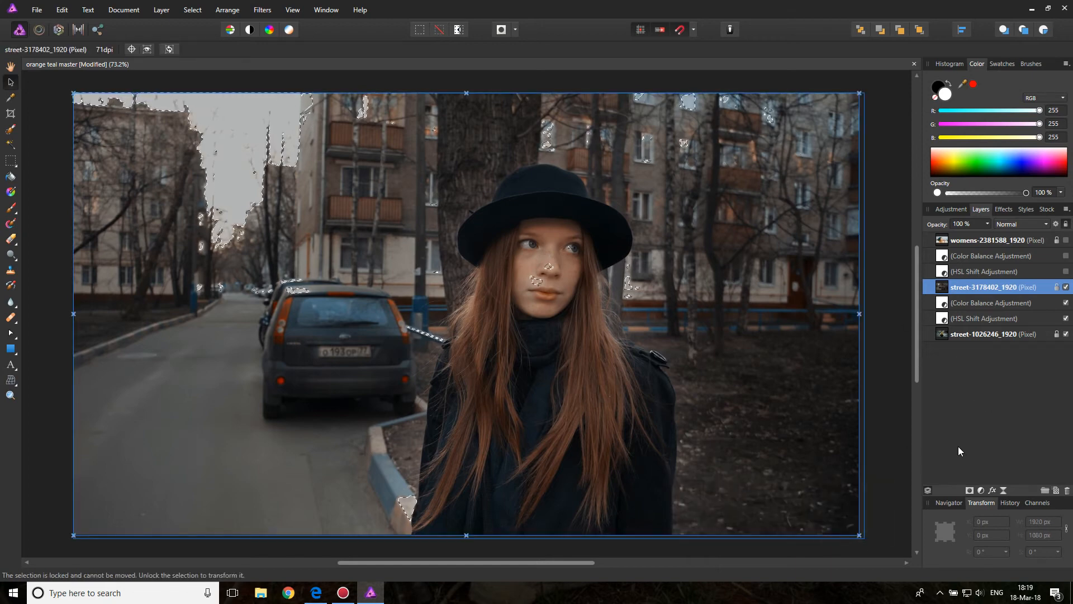
Create a mask from the selection, move it out of the photo to directly above that layer, and deselect.
click(969, 491)
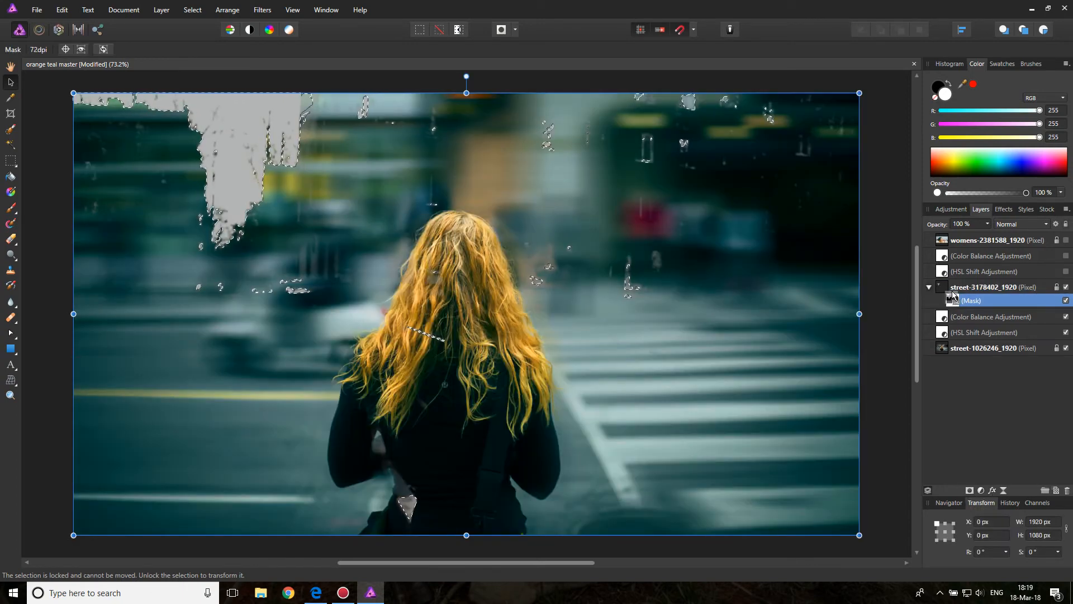
drag(957, 300, 953, 285)
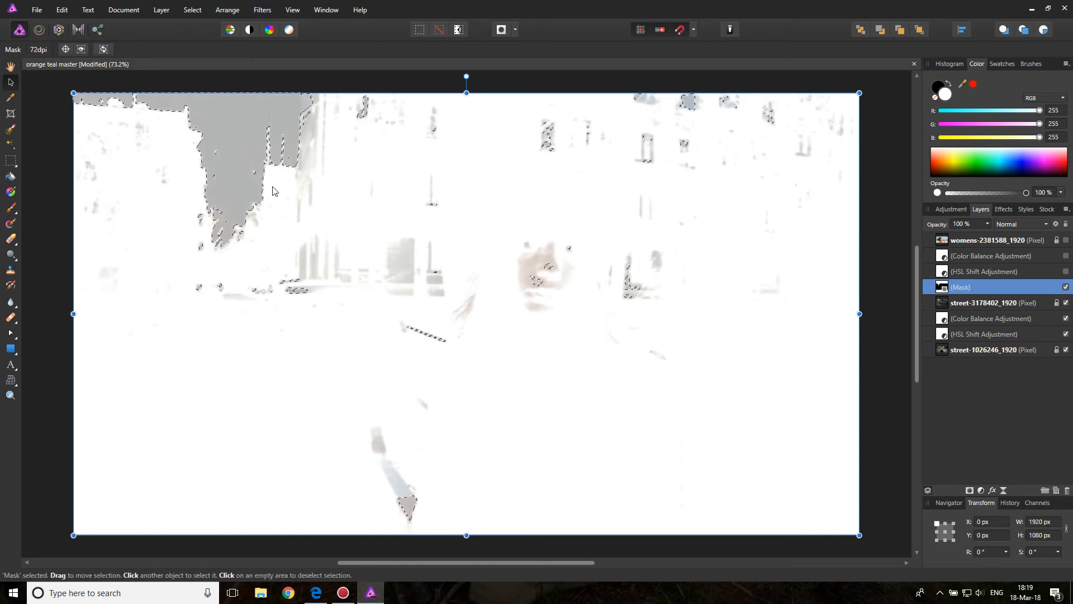
key(ctrl+d)
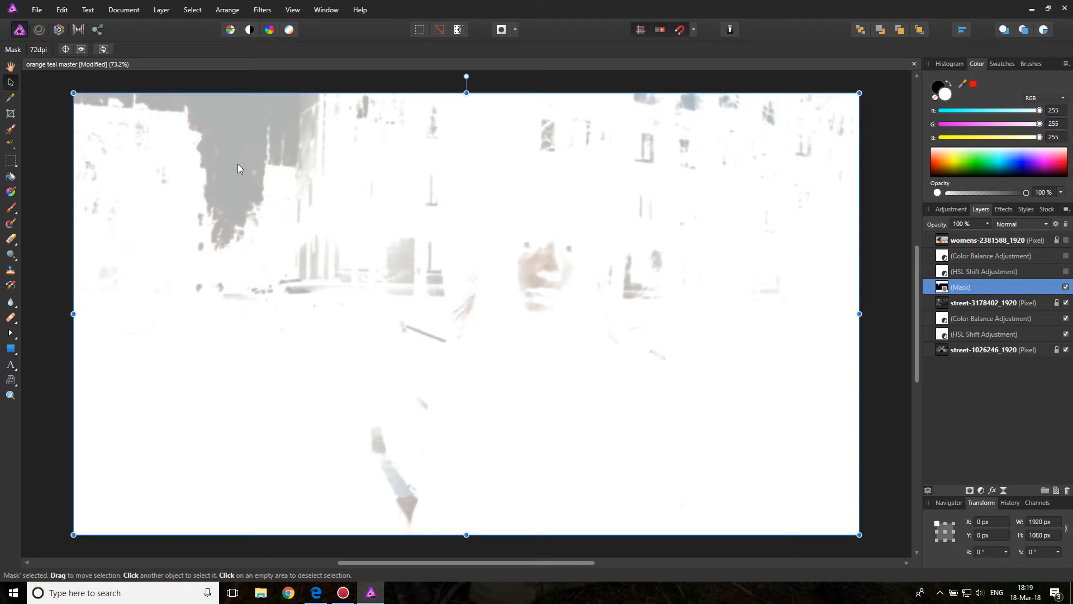
Draw a white rectangle about 1986 × 1106 px above the mask so that it covers the whole canvas.
click(11, 351)
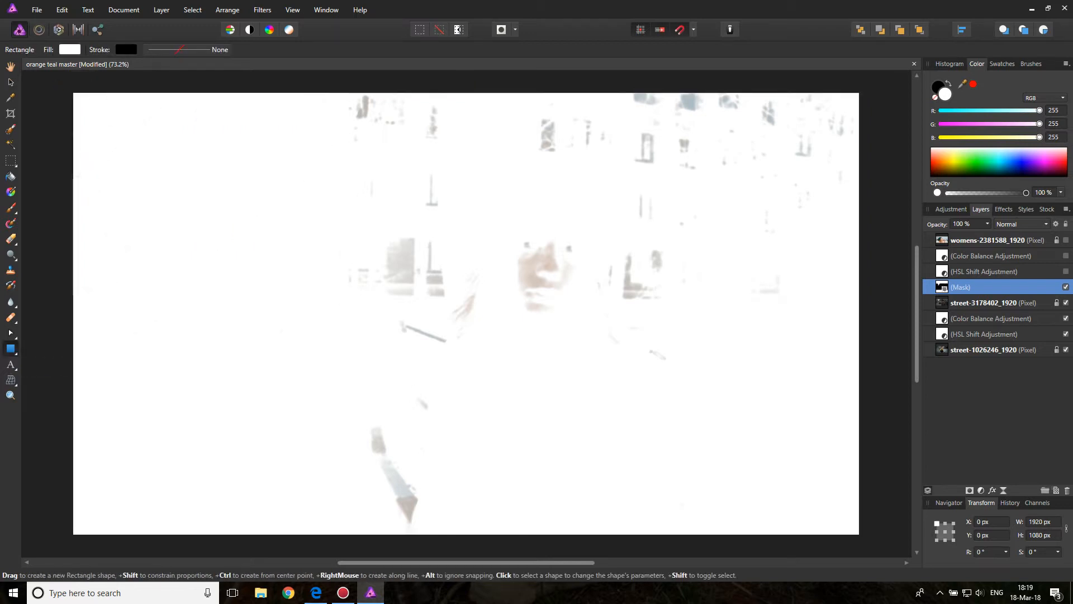
drag(55, 81, 868, 535)
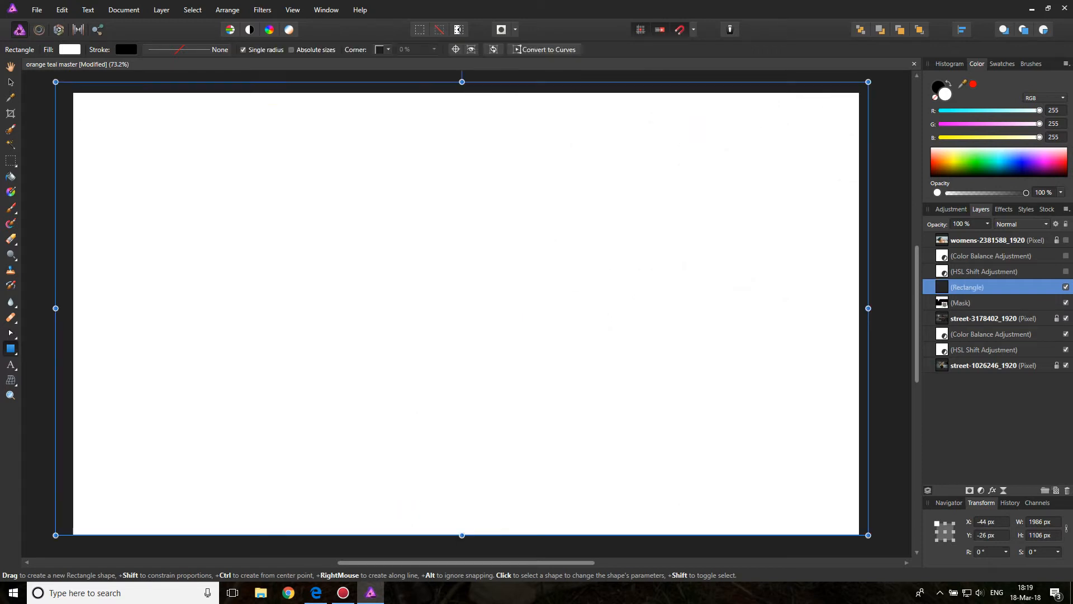
click(67, 50)
click(11, 82)
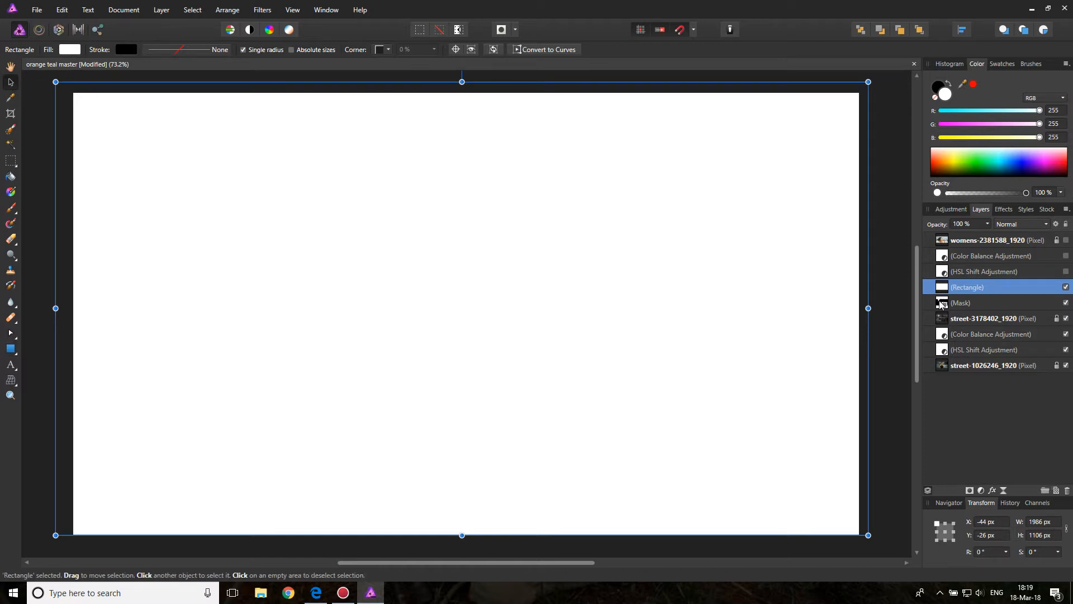
Apply the mask to the white rectangle and place it above the HSL and Color Balance adjustments, making both adjustments visible again.
drag(947, 288, 961, 293)
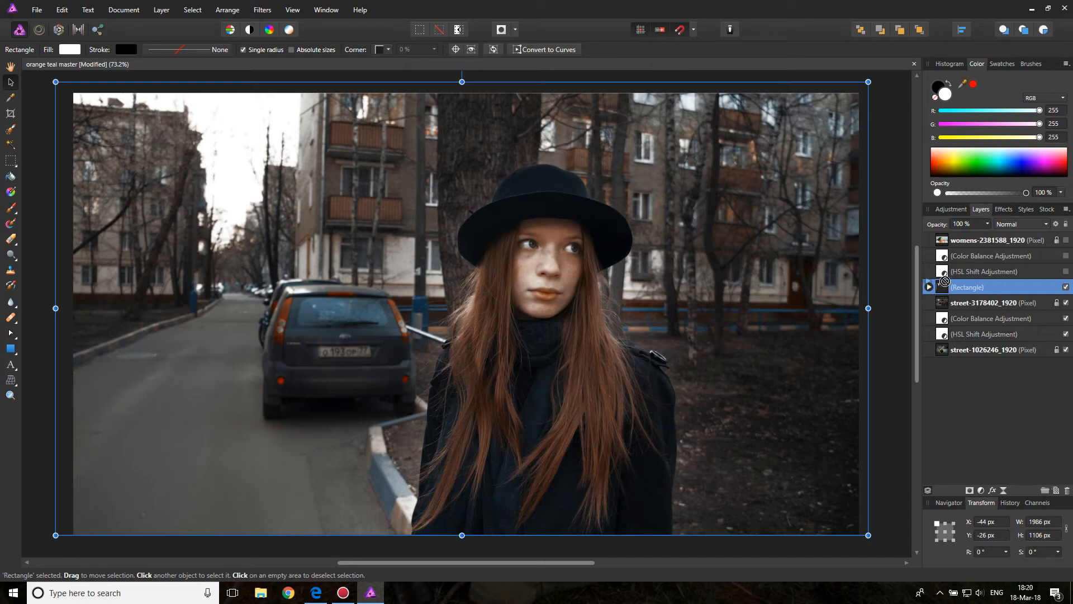
drag(944, 279, 977, 255)
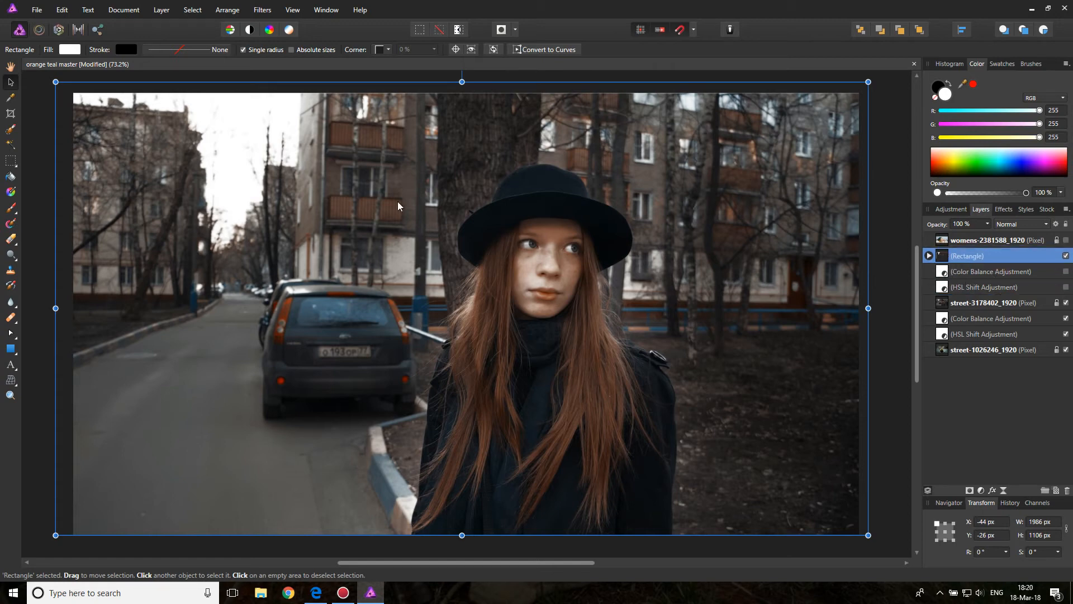
click(1065, 287)
click(1066, 272)
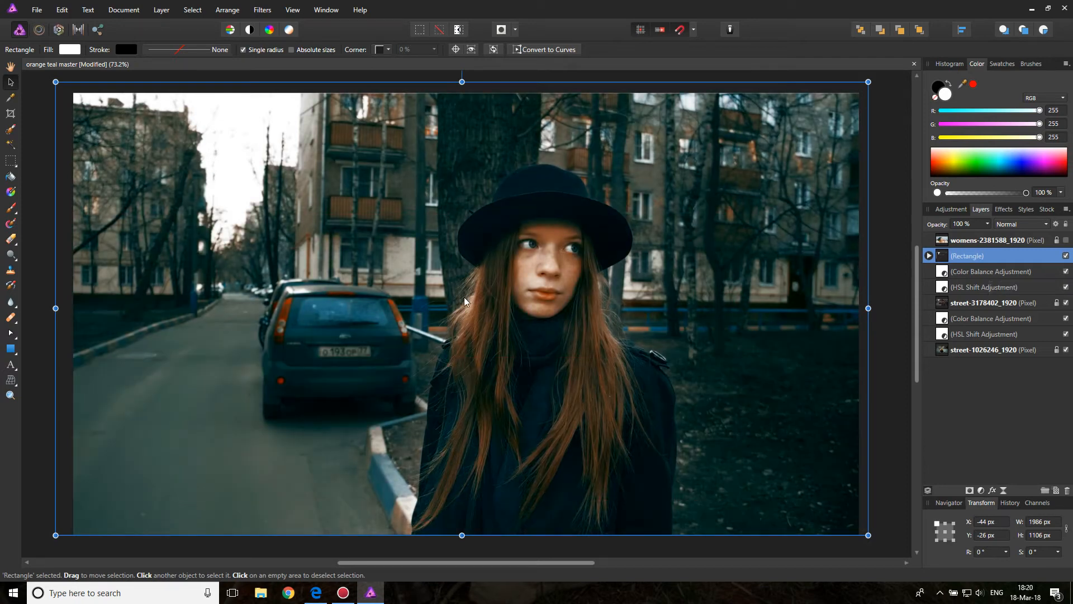
Expand the white rectangle layer and ready its mask for painting over the woman's face with the Paint Brush.
click(11, 394)
click(545, 265)
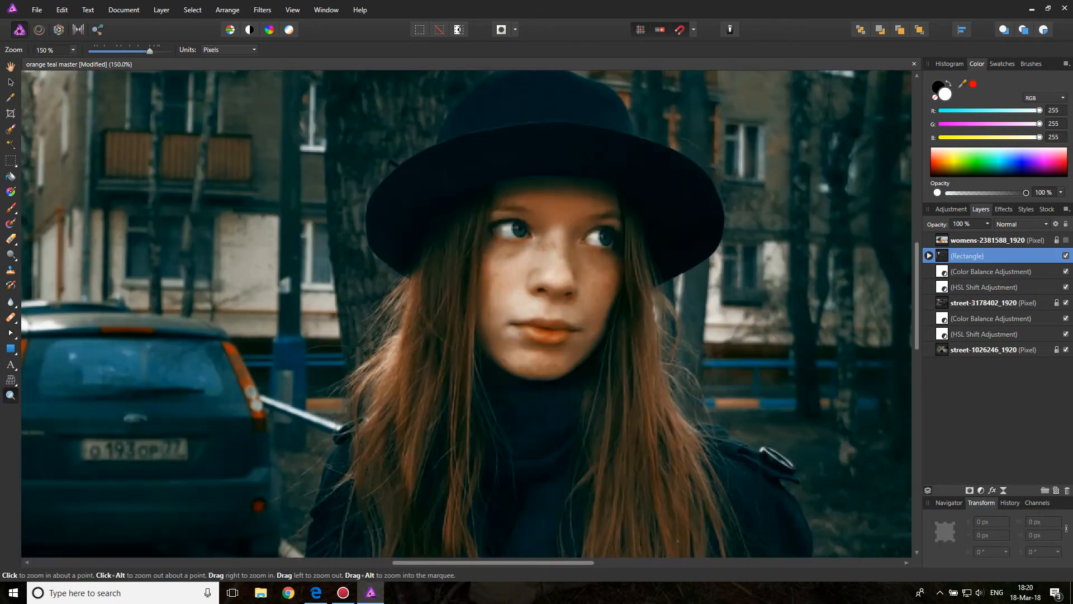
click(533, 257)
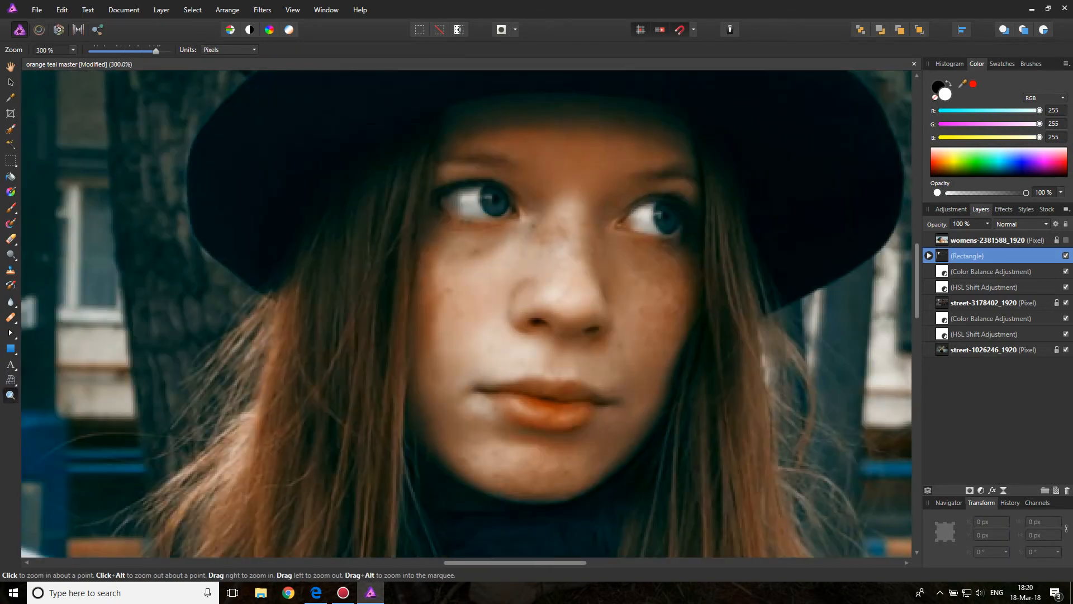
alt+click(551, 283)
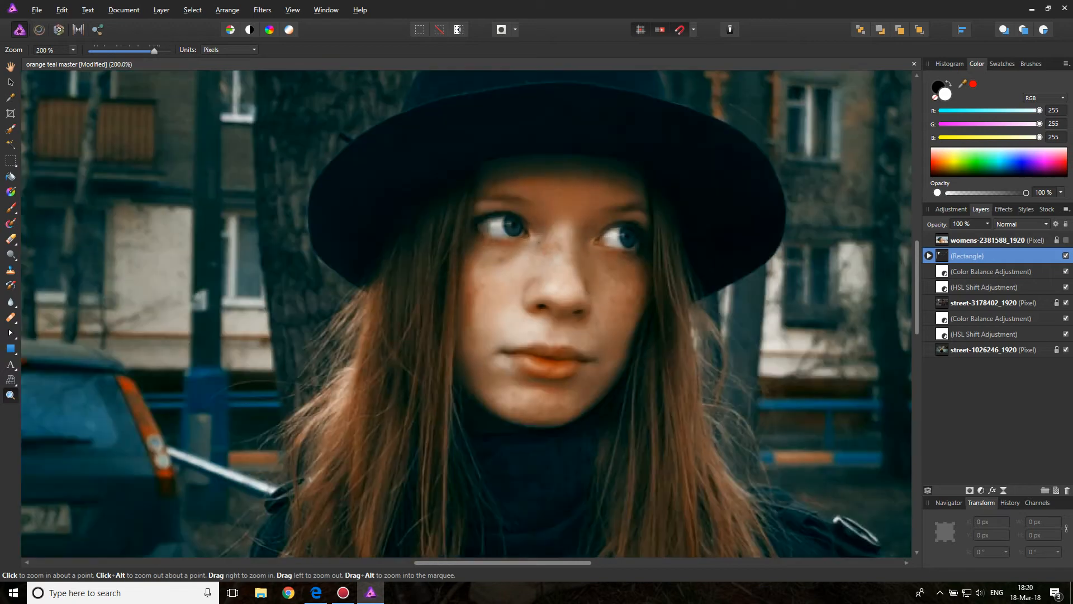
click(928, 255)
click(942, 270)
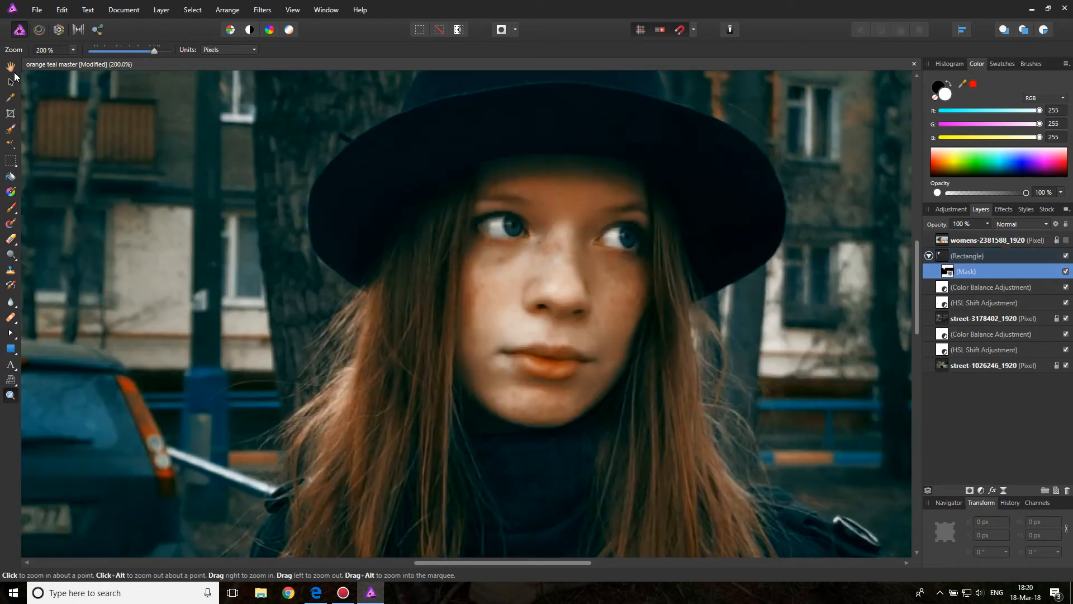
click(12, 210)
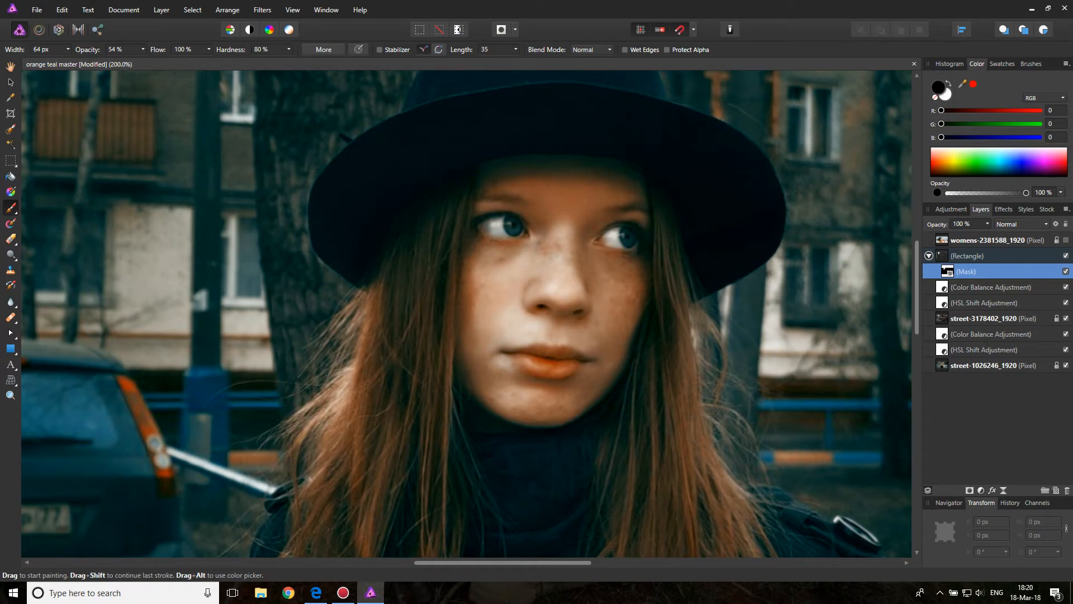
Set the Paint Brush opacity to 53% and its hardness to 30%.
click(143, 49)
drag(159, 59, 185, 58)
click(512, 267)
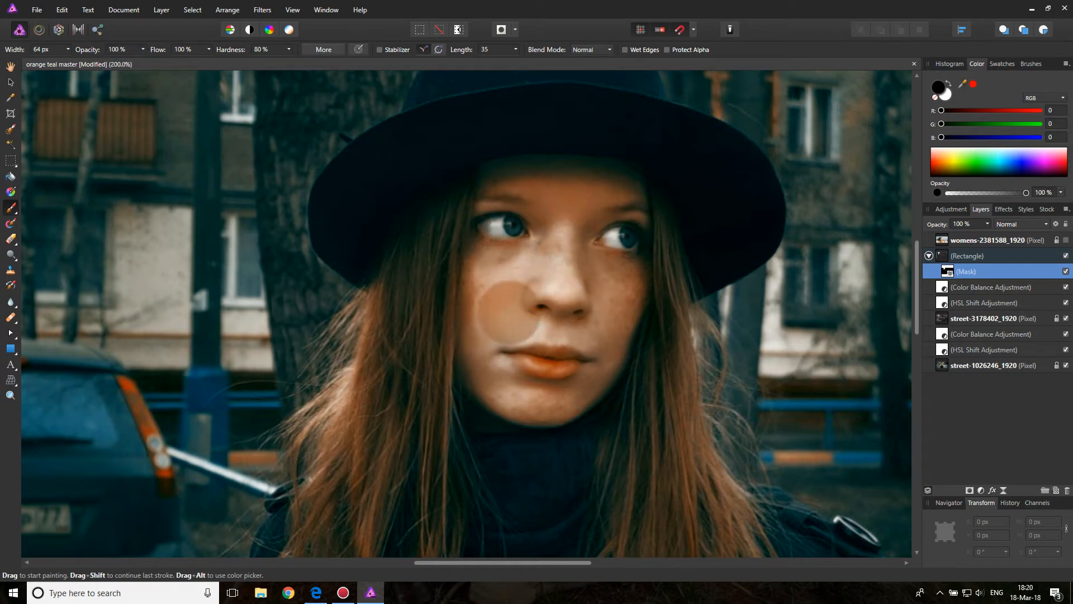
click(142, 50)
drag(145, 61, 141, 60)
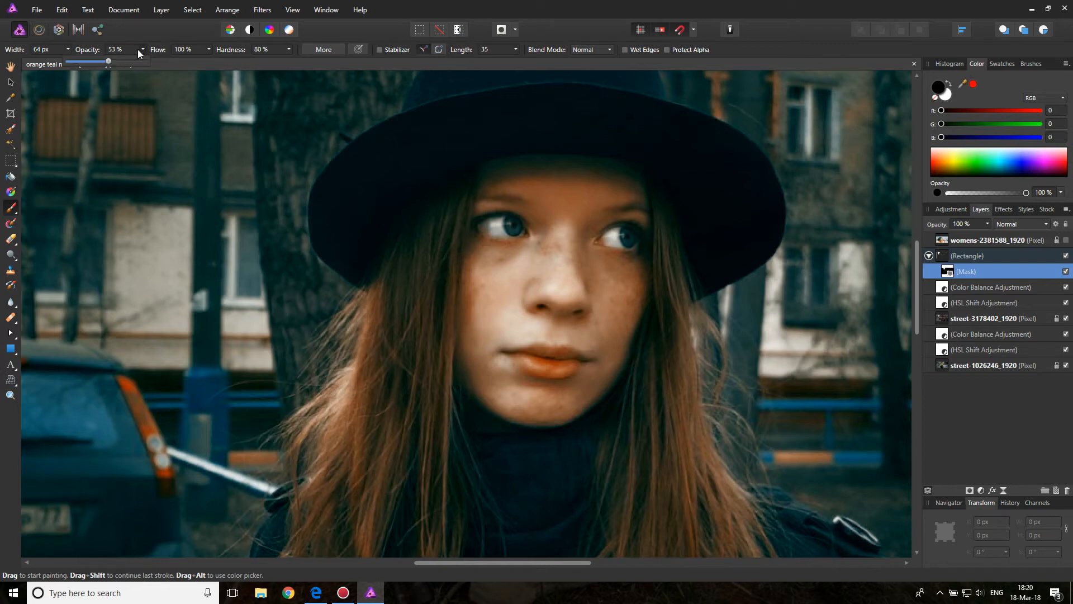
click(289, 49)
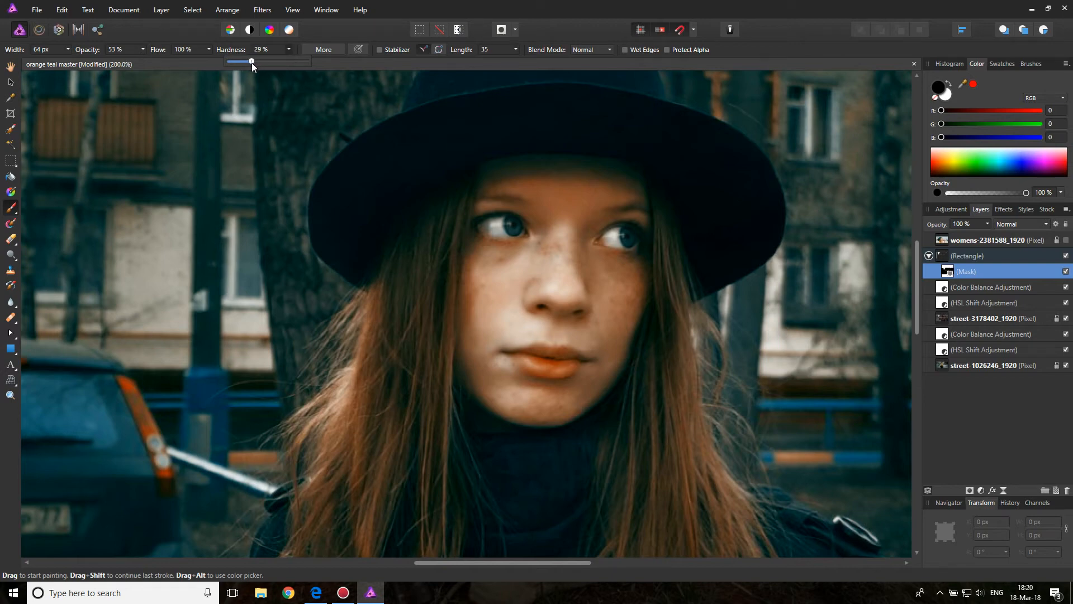
drag(252, 62, 252, 63)
click(288, 49)
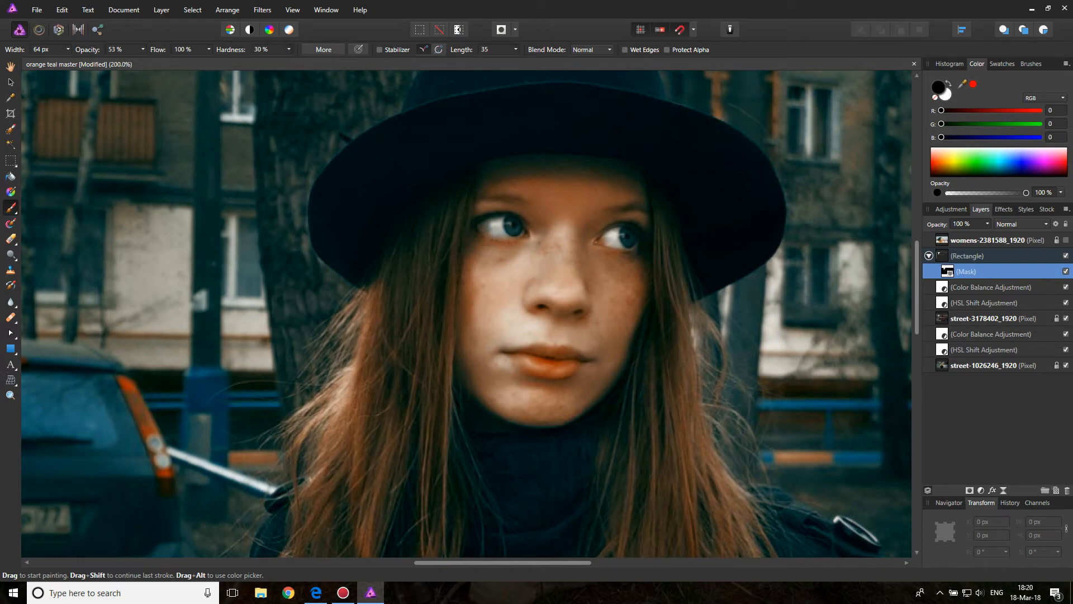
Paint black on the rectangle's mask over the woman's nose, cheek and chin to soften the white highlights.
mouse_move(545, 254)
mouse_down()
mouse_move(551, 275)
mouse_move(545, 260)
mouse_move(497, 295)
mouse_up()
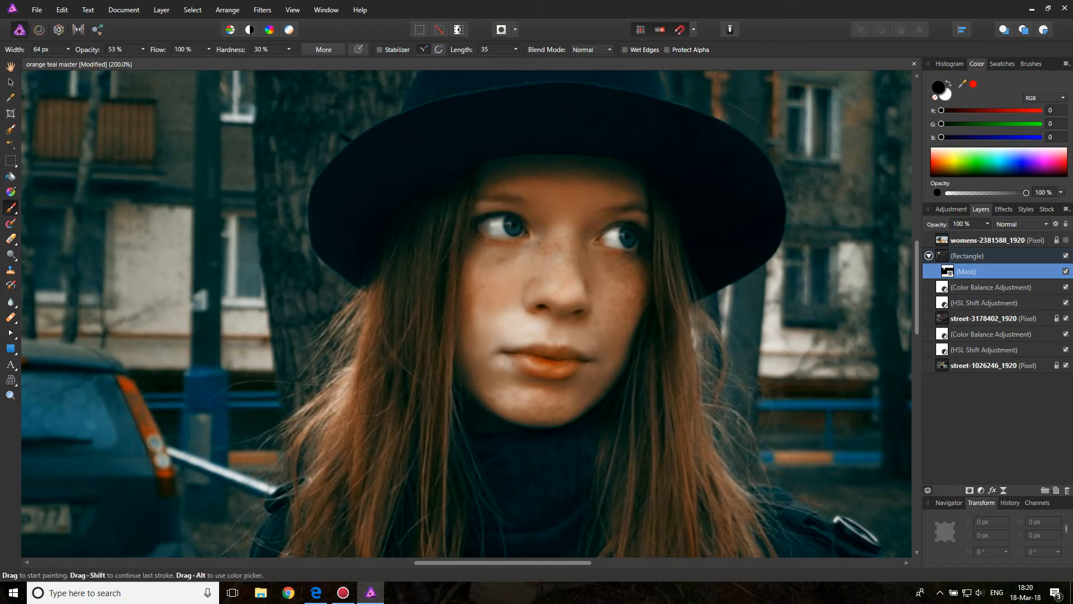
mouse_move(565, 284)
mouse_down()
mouse_move(569, 294)
mouse_move(499, 359)
mouse_move(524, 393)
mouse_up()
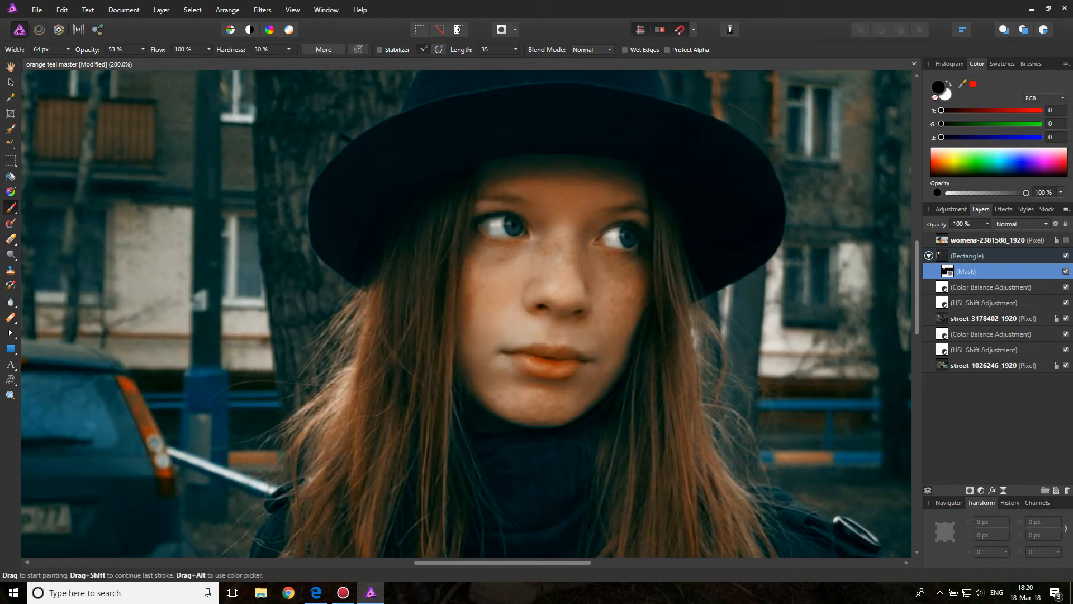
click(11, 83)
key(ctrl+0)
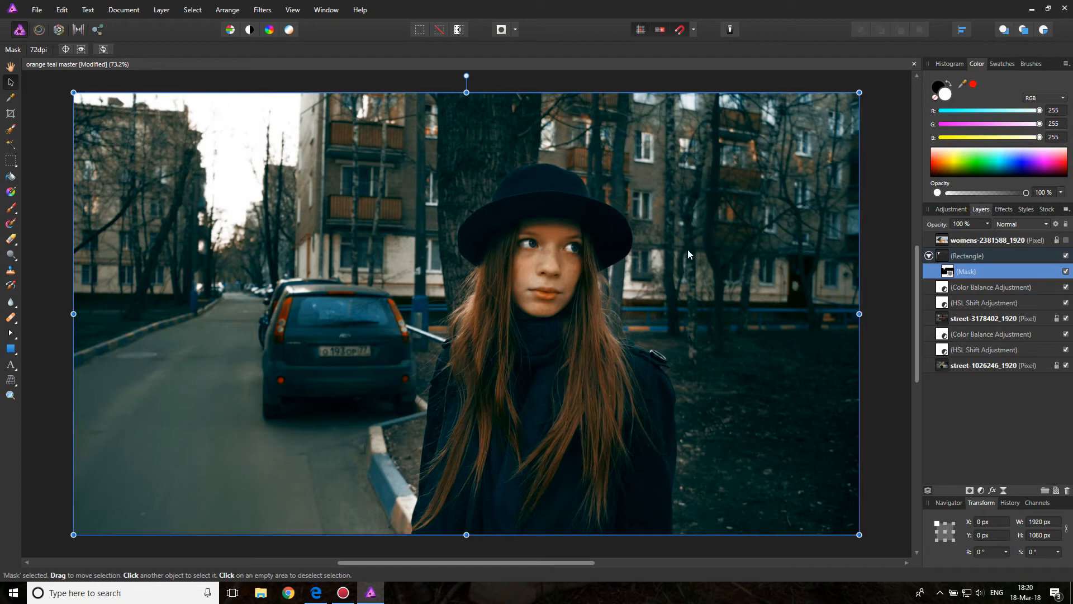
Toggle the white rectangle's visibility to compare the street portrait with and without the brightened highlights.
click(1066, 255)
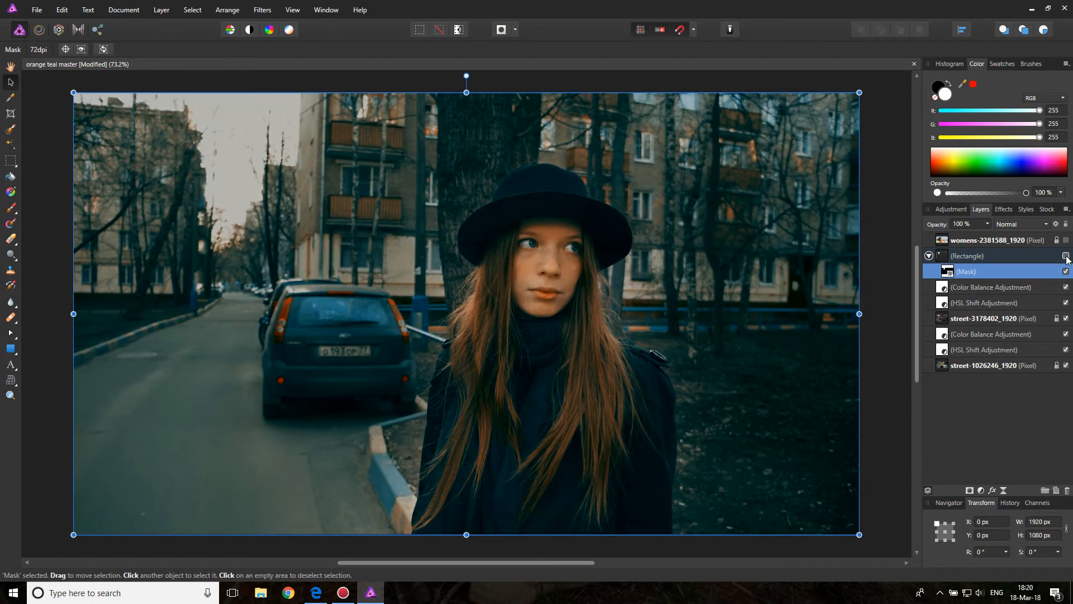
click(1066, 256)
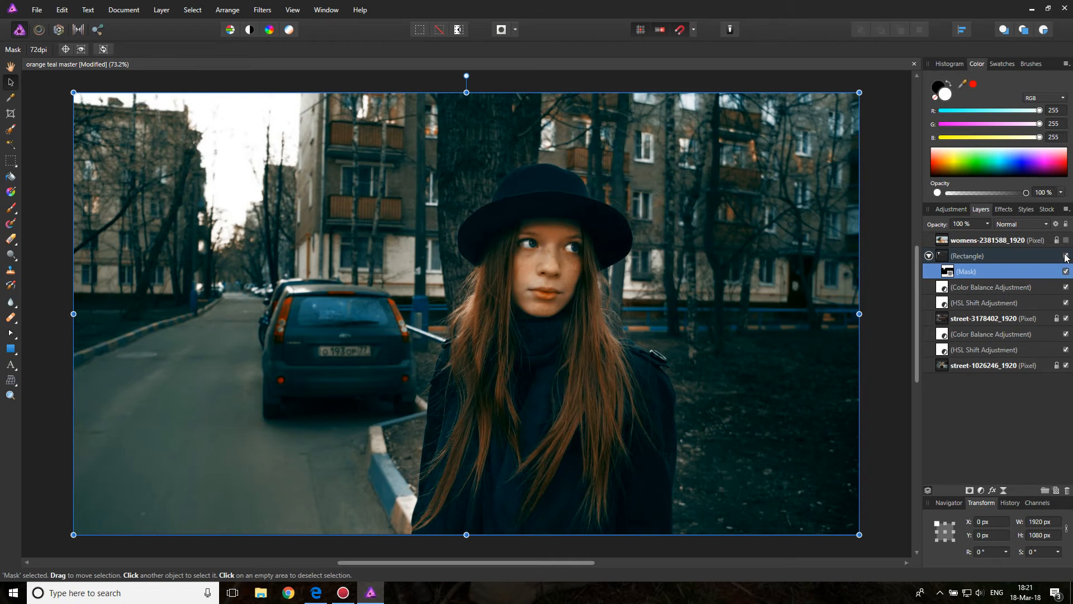
click(1066, 256)
click(1065, 256)
Show the womens-2381588_1920 photo and add an HSL adjustment above it with Saturation Shift at 34%.
click(1065, 241)
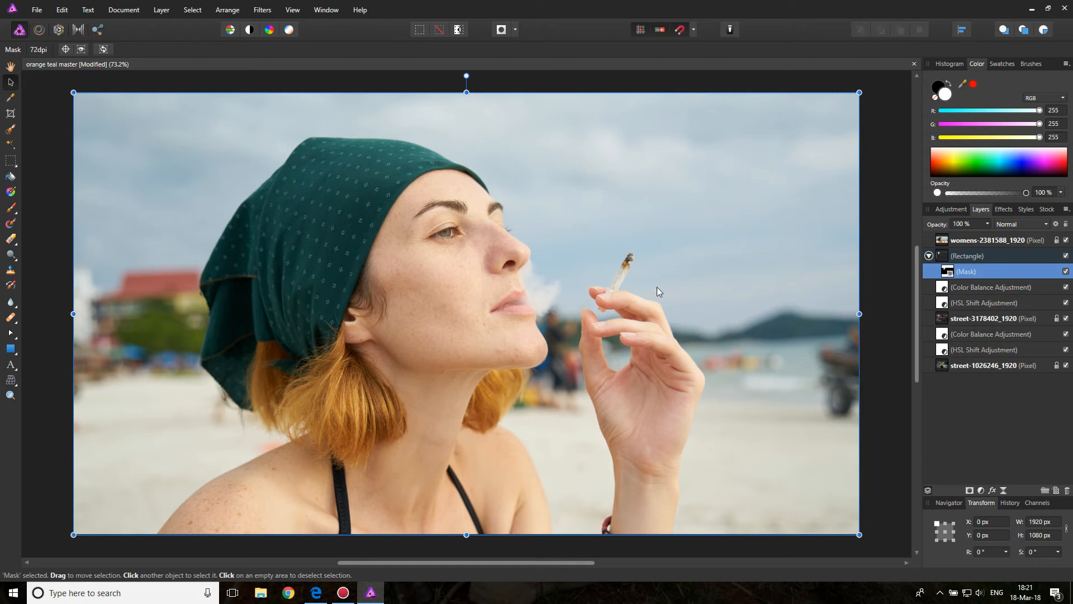
click(943, 244)
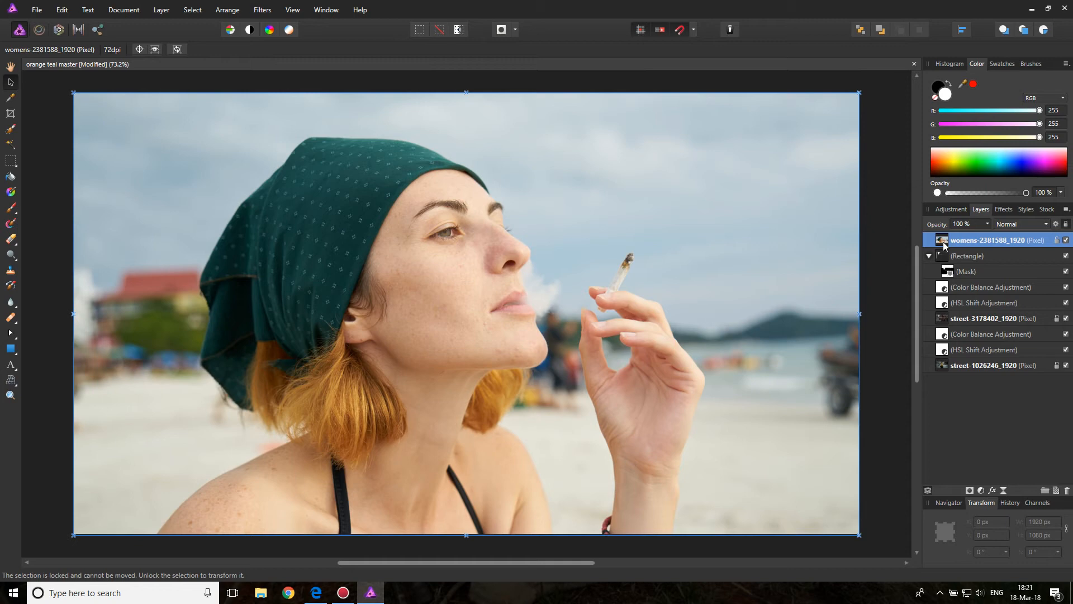
click(980, 490)
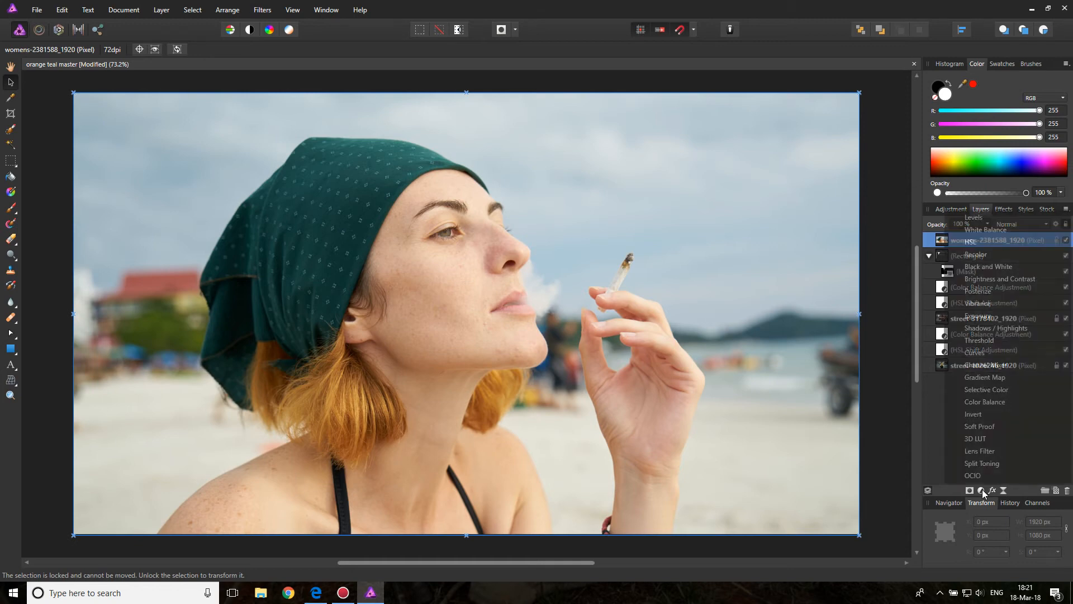
click(973, 243)
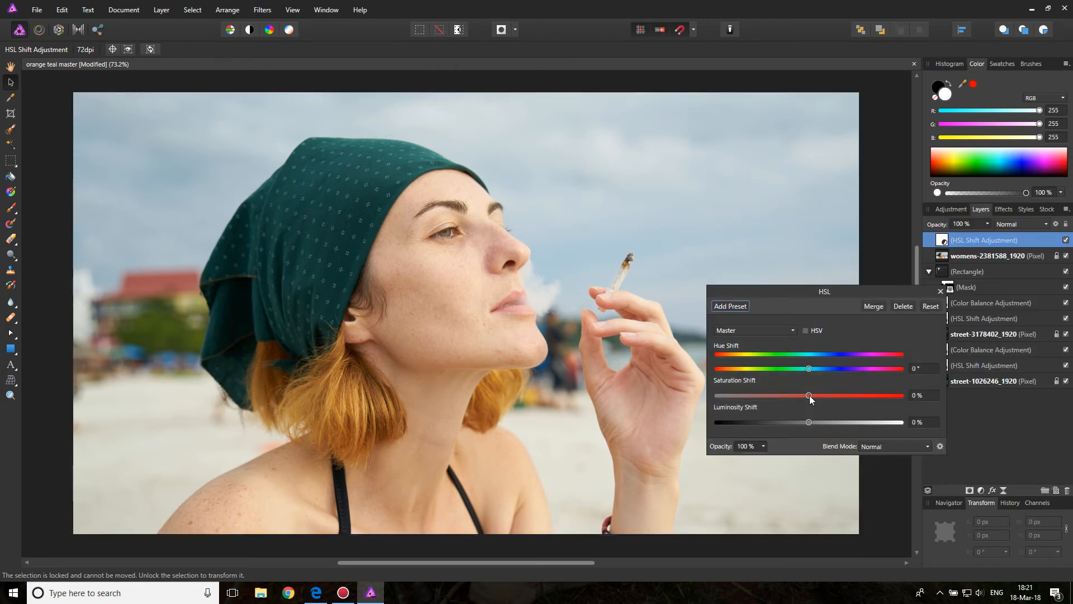
drag(810, 395, 833, 397)
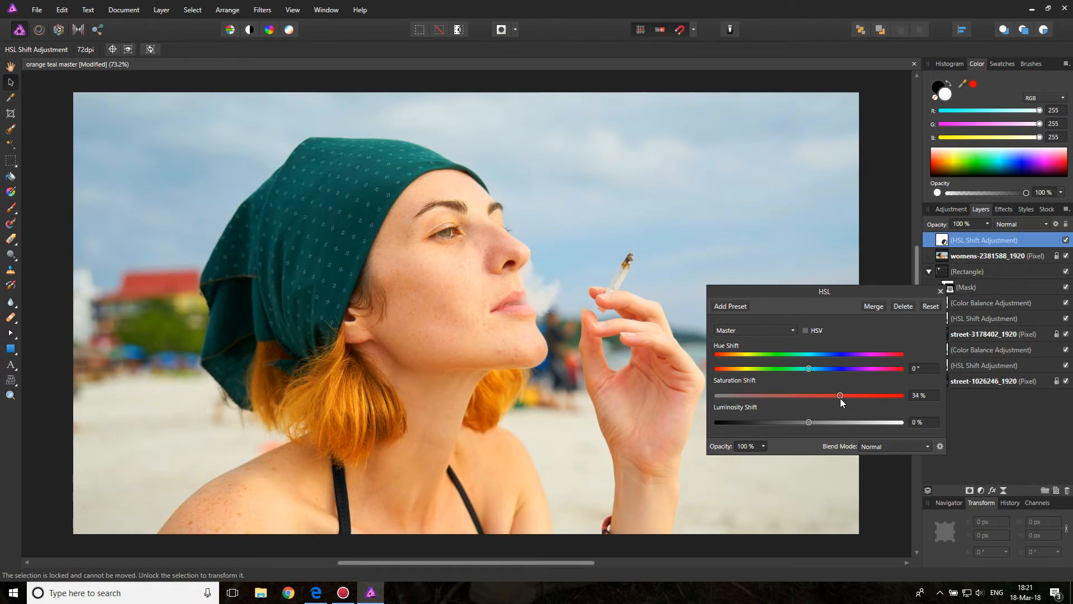
click(940, 292)
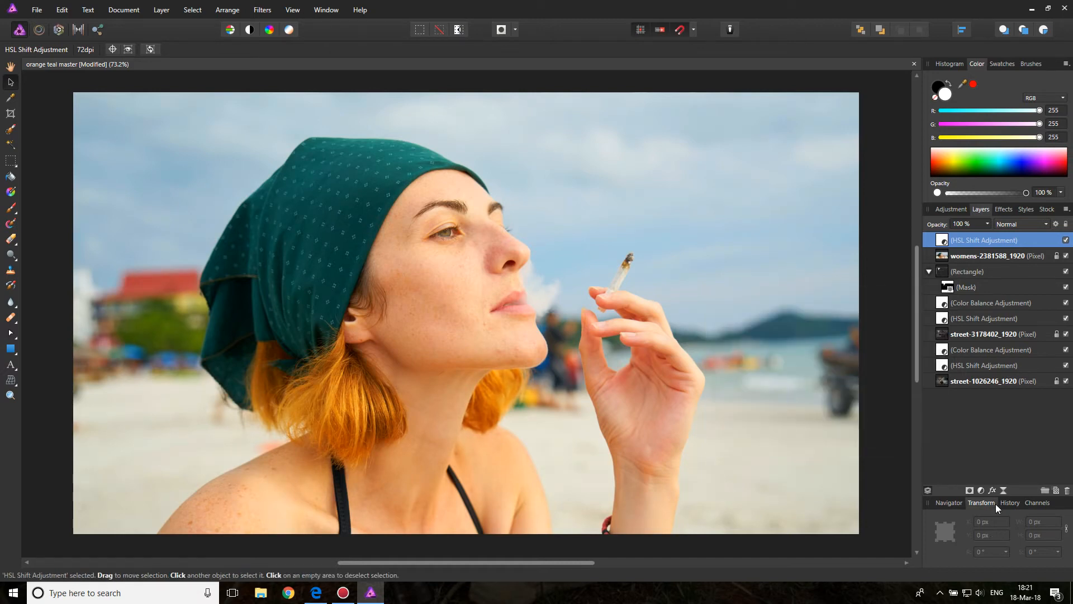
Add a Channel Mixer adjustment and set Blue to 0% for the Blue output channel.
click(981, 491)
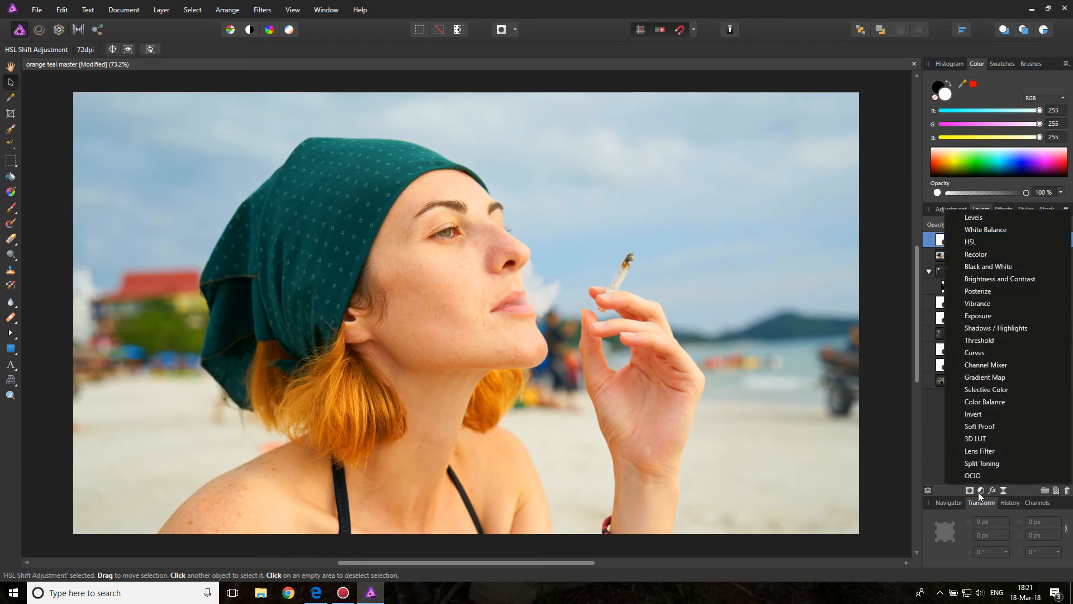
click(1009, 365)
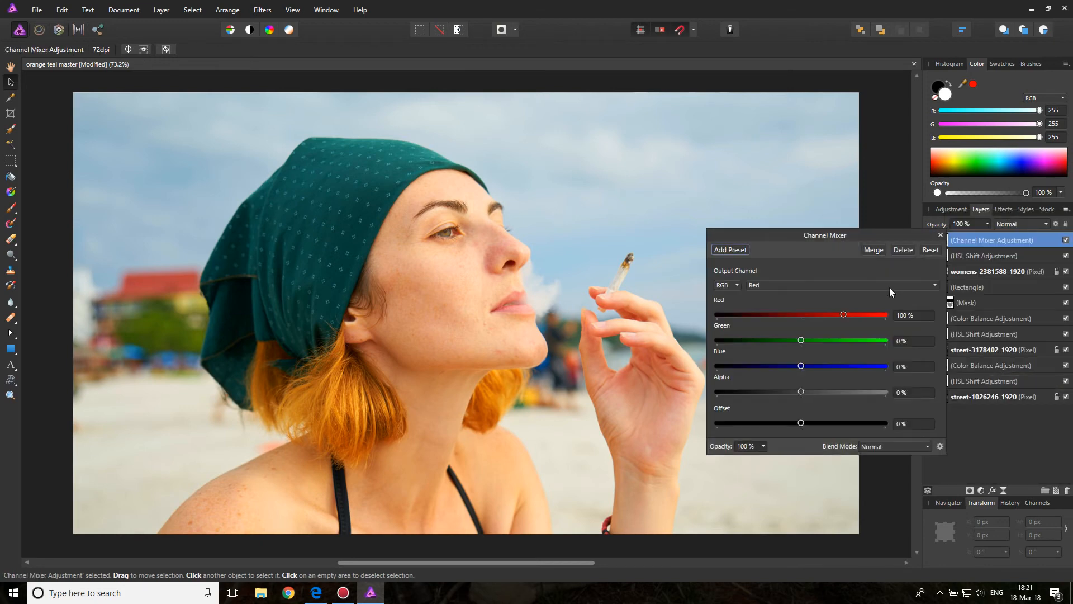
drag(820, 247, 790, 245)
click(747, 283)
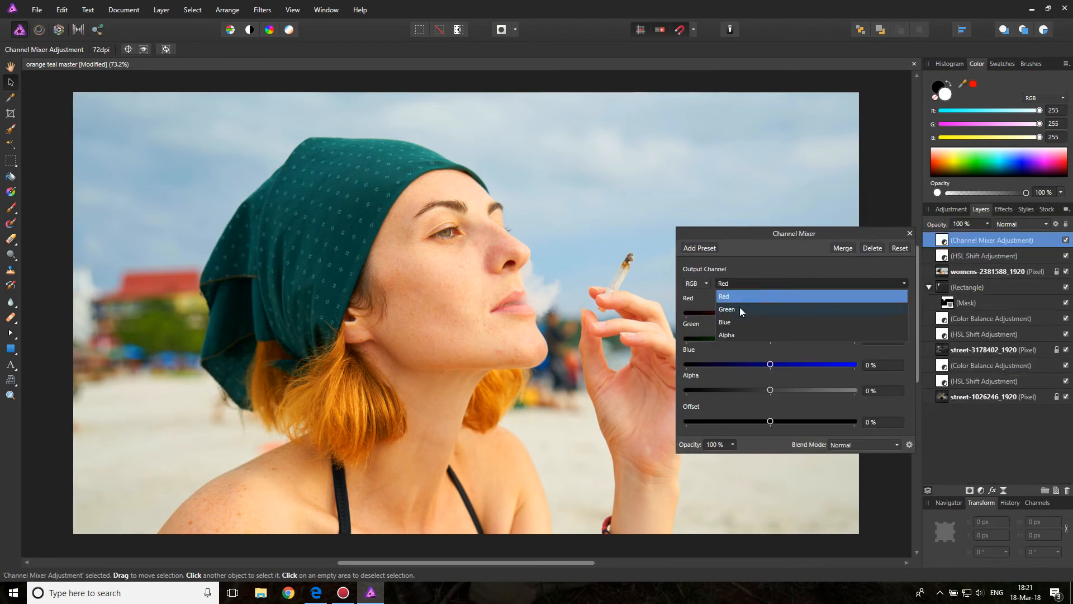
click(735, 323)
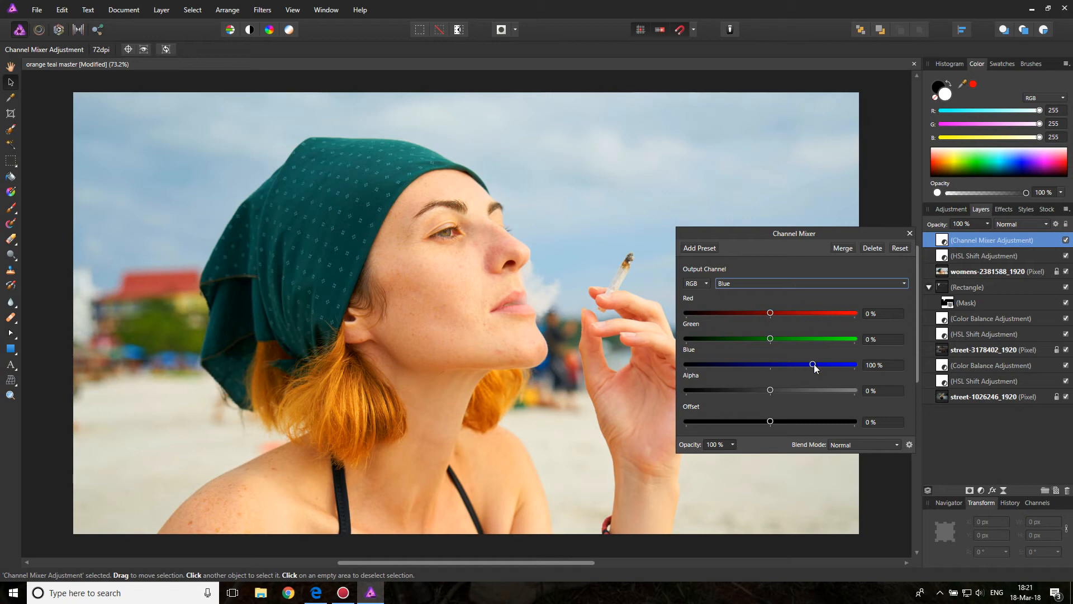
drag(814, 363, 771, 371)
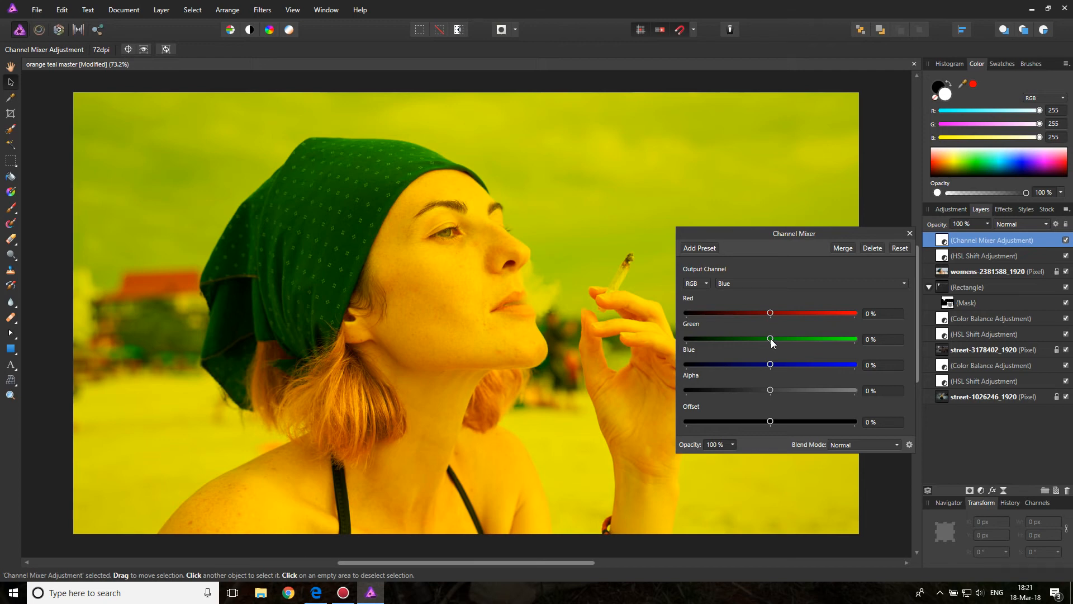
Set Green to 104% for the Blue output channel and close the Channel Mixer settings.
drag(770, 339, 858, 340)
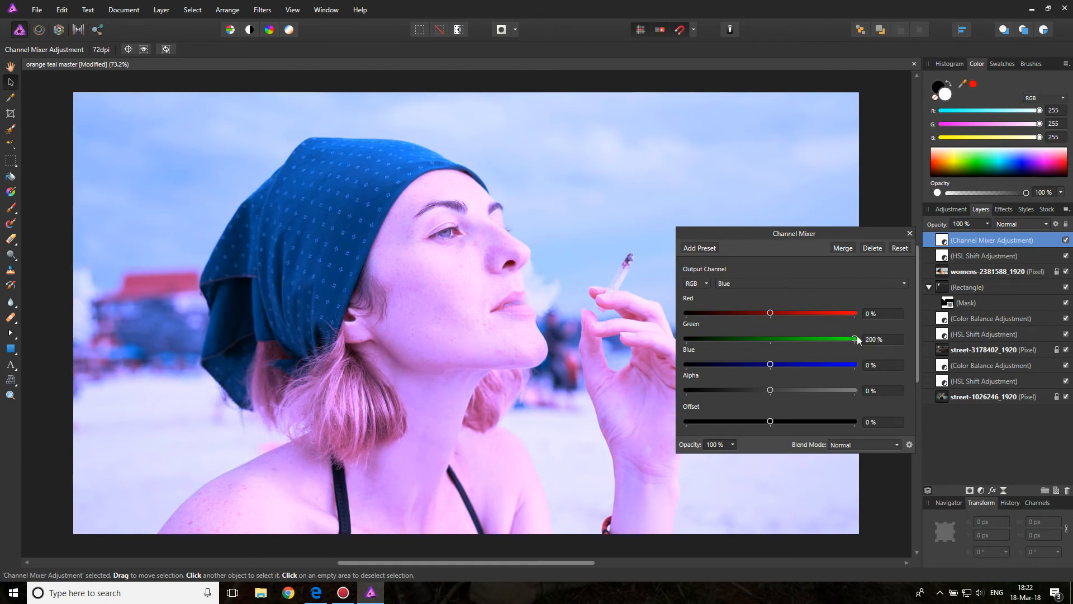
drag(859, 340, 814, 338)
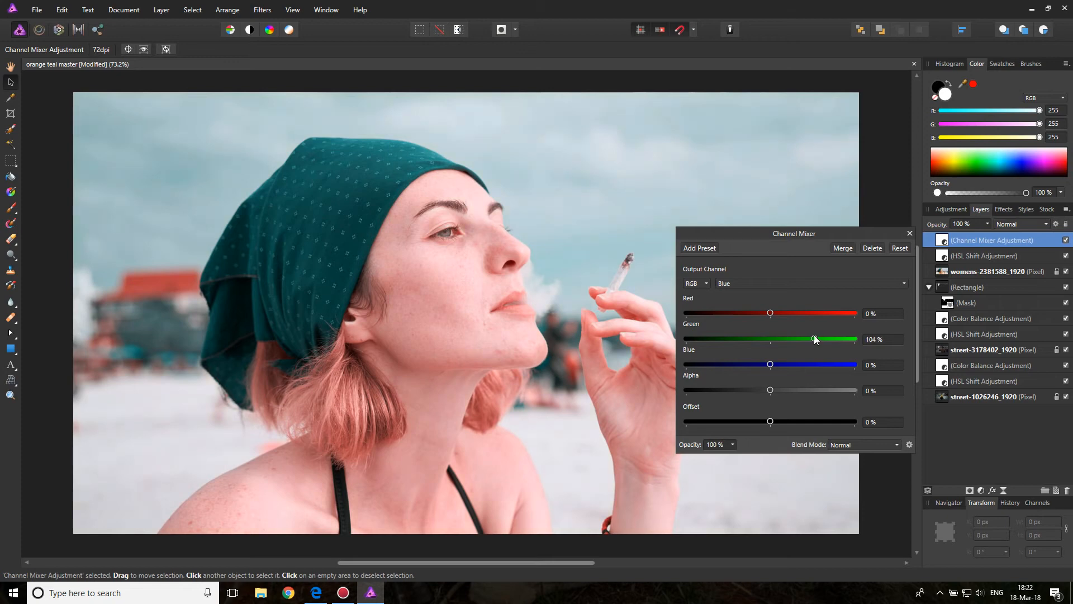
drag(747, 233, 699, 267)
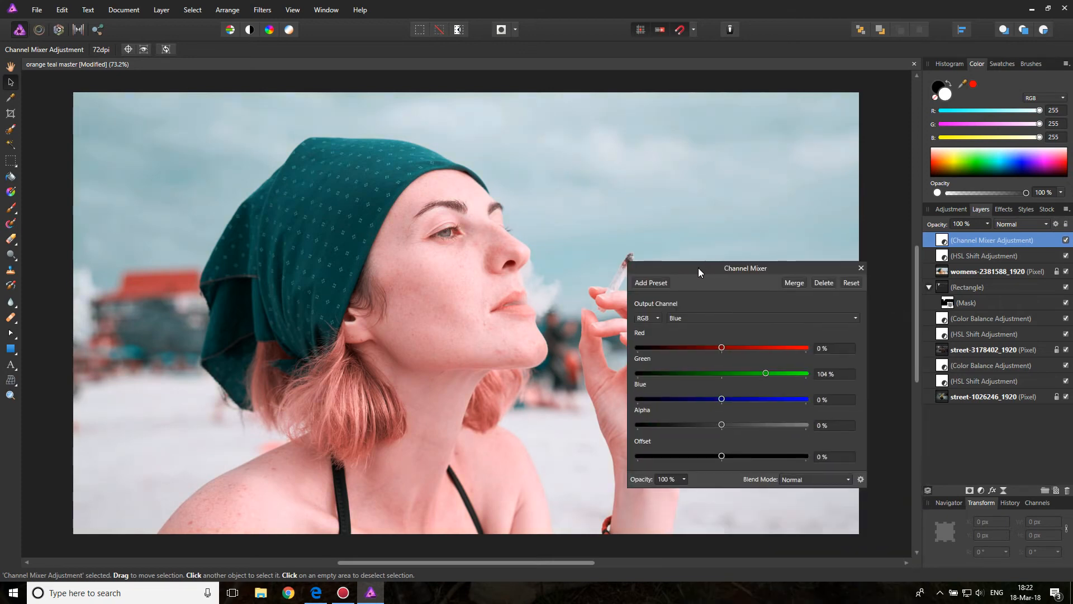
click(860, 267)
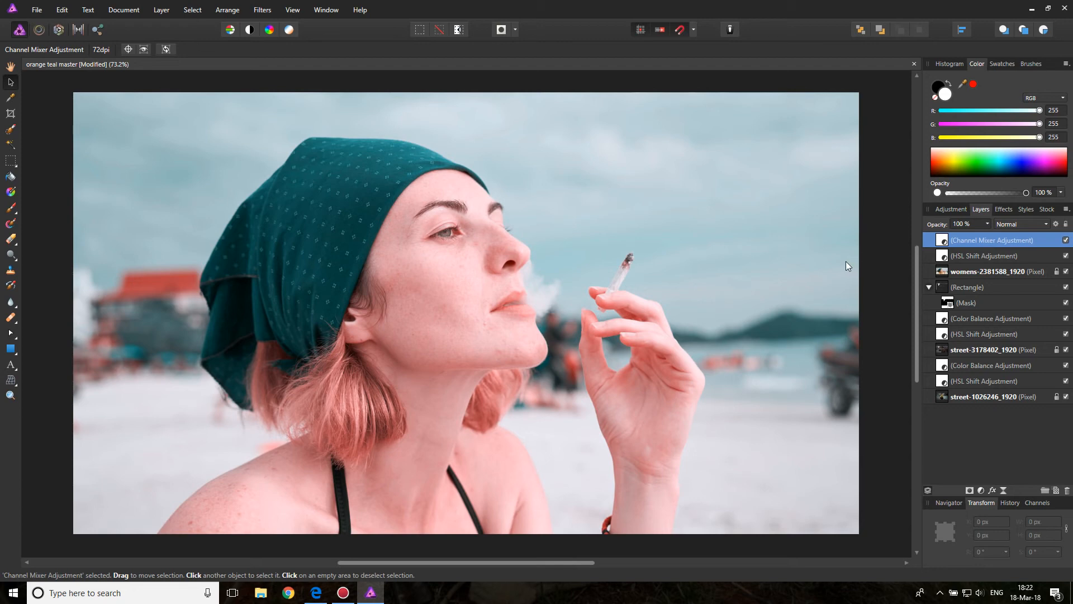
click(980, 490)
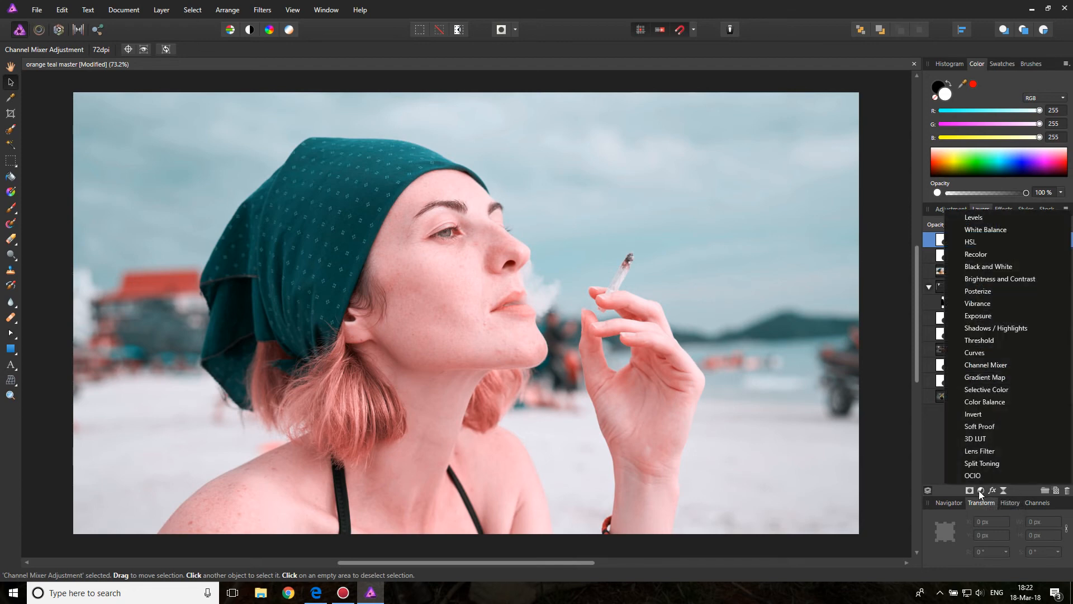
click(1004, 389)
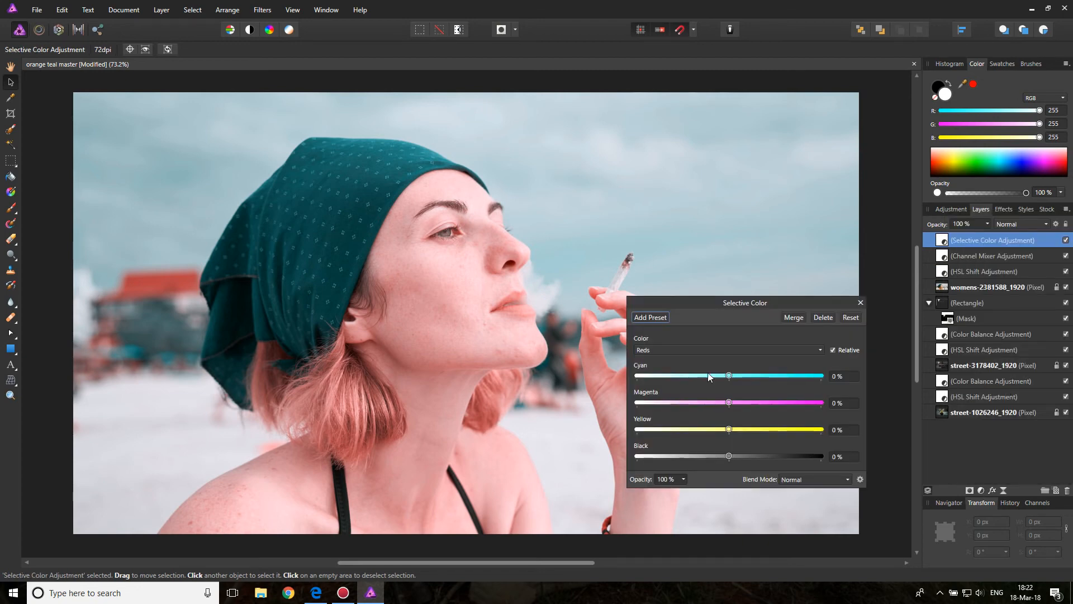
click(824, 317)
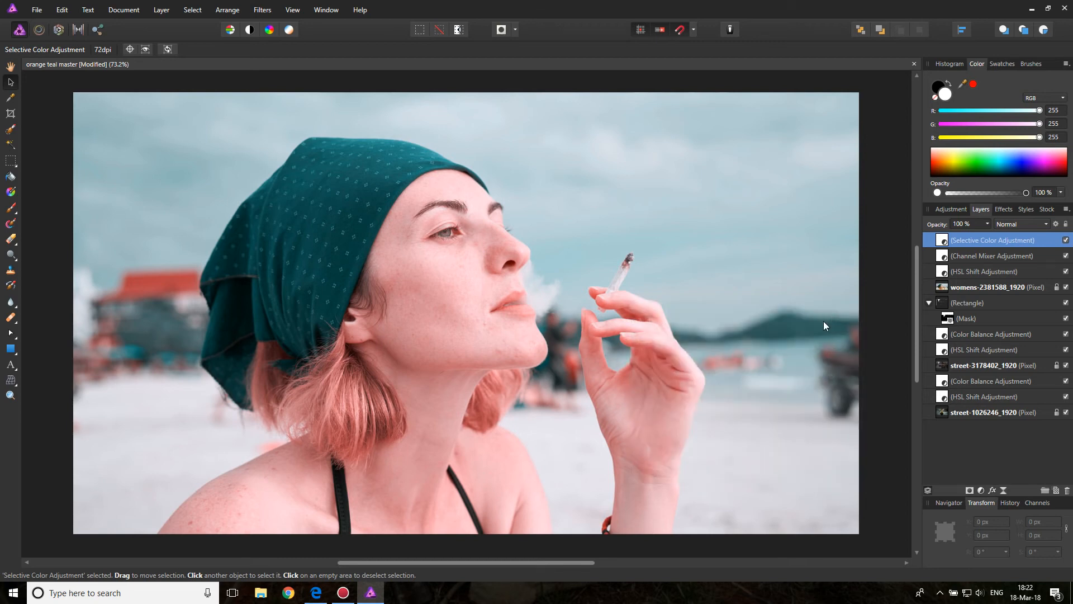
Add a Split Toning adjustment with Highlights Hue 34.2°, Highlights Saturation 13%, Shadows Hue 191.2° and Shadows Saturation 53%.
click(981, 489)
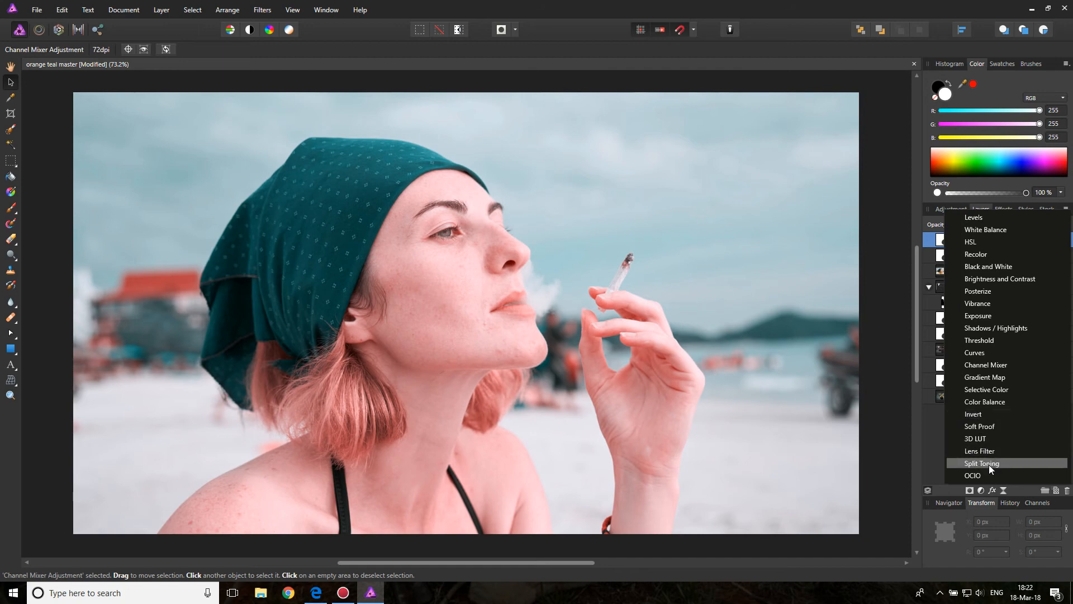
click(960, 463)
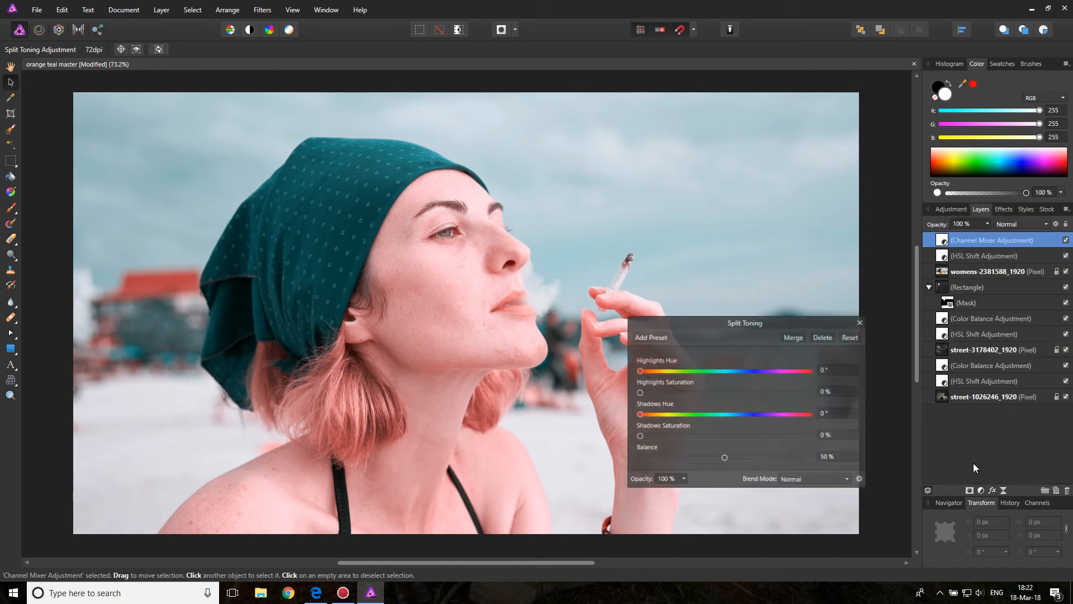
drag(703, 320, 696, 279)
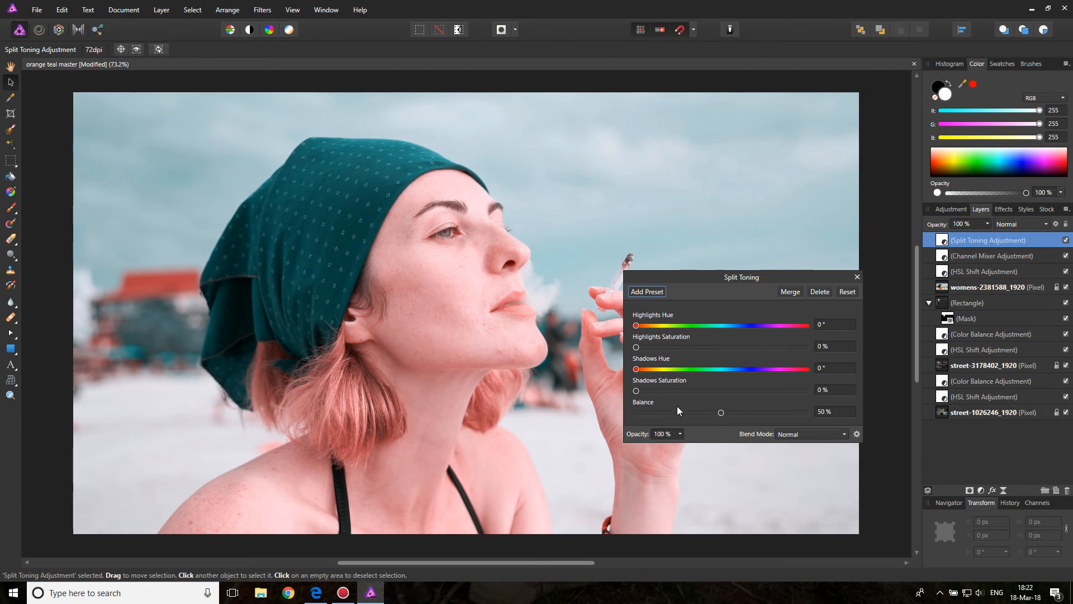
drag(636, 327, 725, 370)
drag(636, 390, 686, 388)
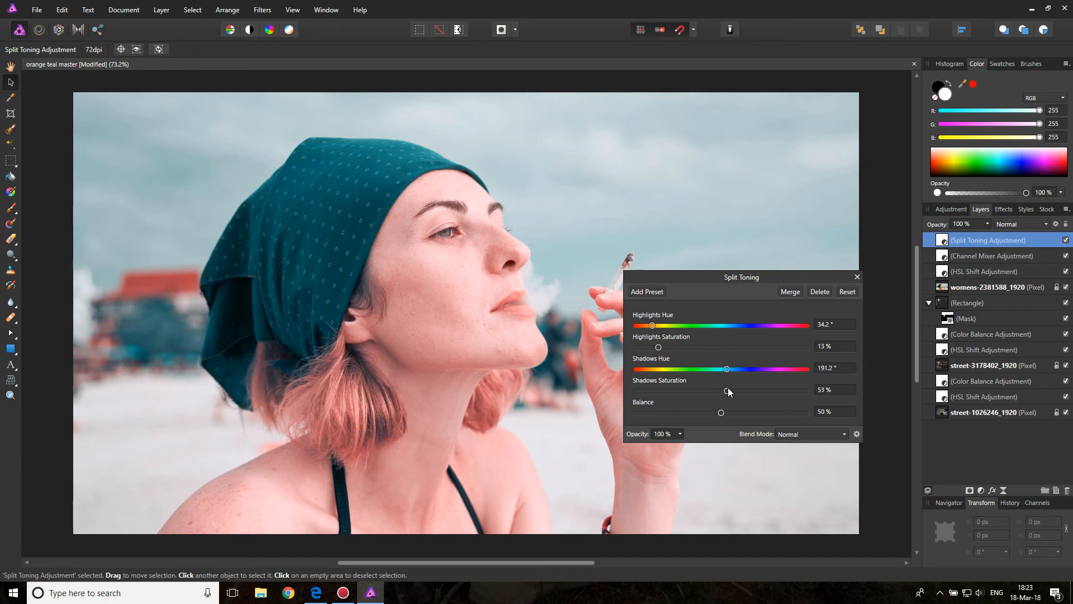
Fine-tune the hue and saturation of the Split Toning shadows against the photo and close the adjustment's settings.
drag(799, 390, 719, 372)
mouse_move(720, 370)
mouse_down()
mouse_move(746, 370)
mouse_move(716, 370)
mouse_move(743, 370)
mouse_move(732, 371)
mouse_up()
drag(691, 281, 819, 271)
click(987, 271)
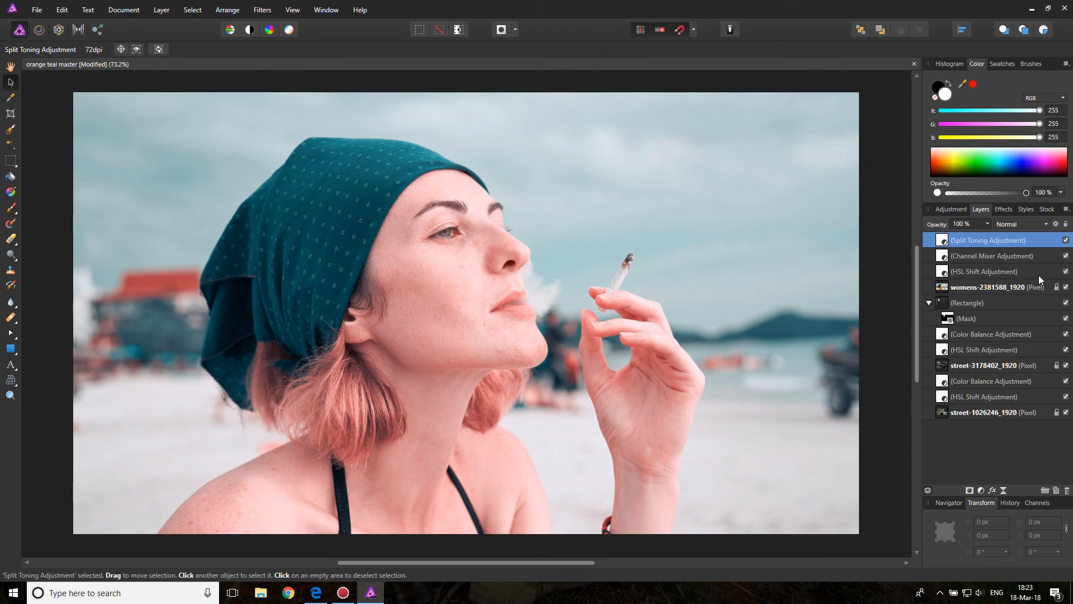
Hide the Split Toning, Channel Mixer and HSL adjustments above the womens-2381588_1920 photo to view the original.
click(1066, 240)
click(1066, 255)
click(1065, 271)
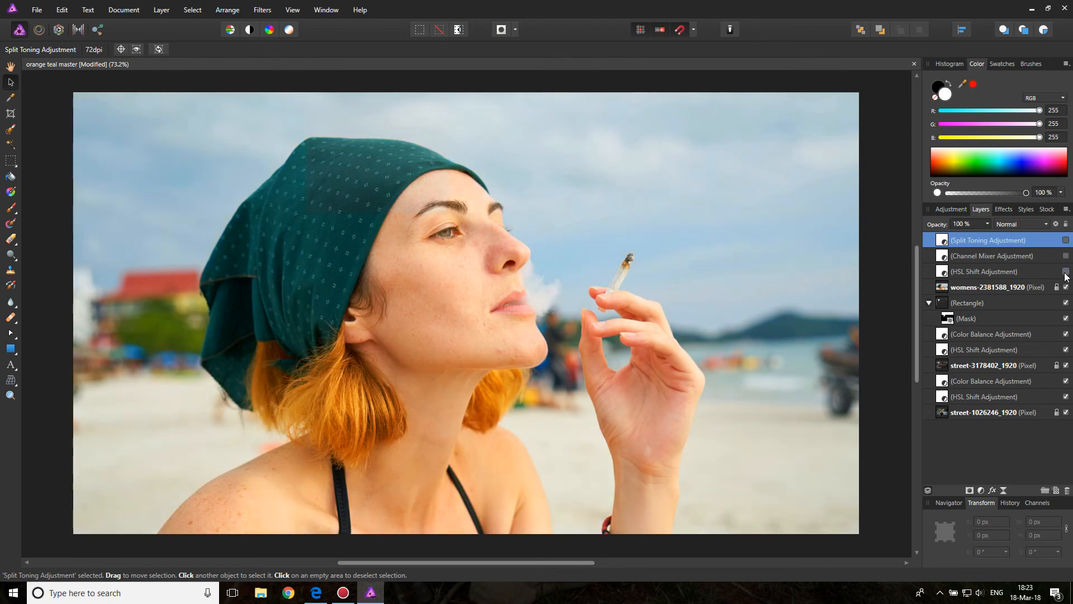
Hide the womens-2381588_1920 photo, then the Rectangle, Color Balance and HSL layers to view the original street-3178402_1920 portrait.
click(1065, 287)
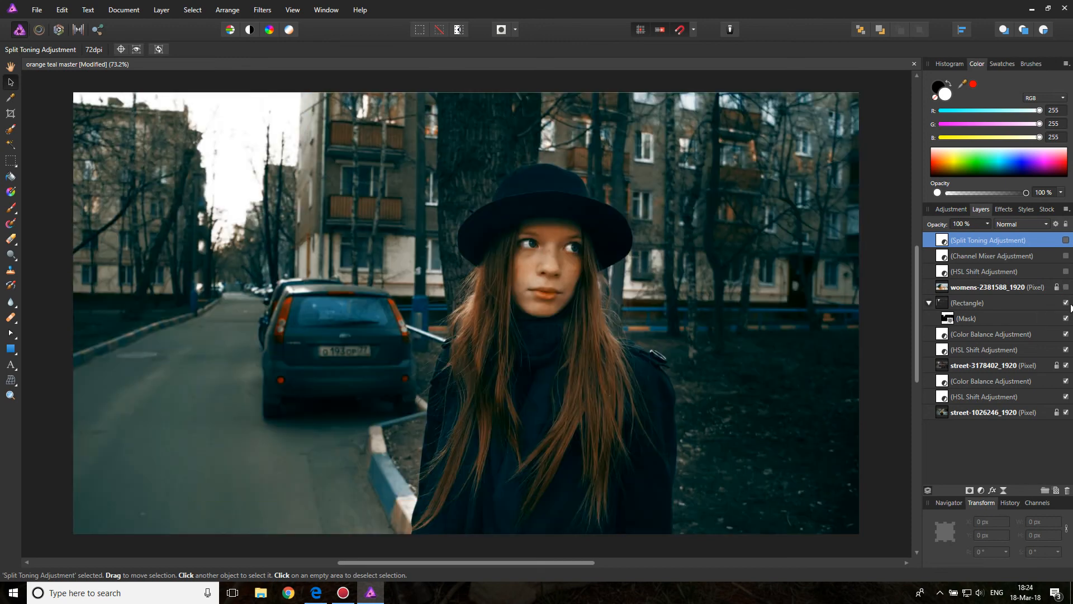
click(1066, 303)
click(1066, 334)
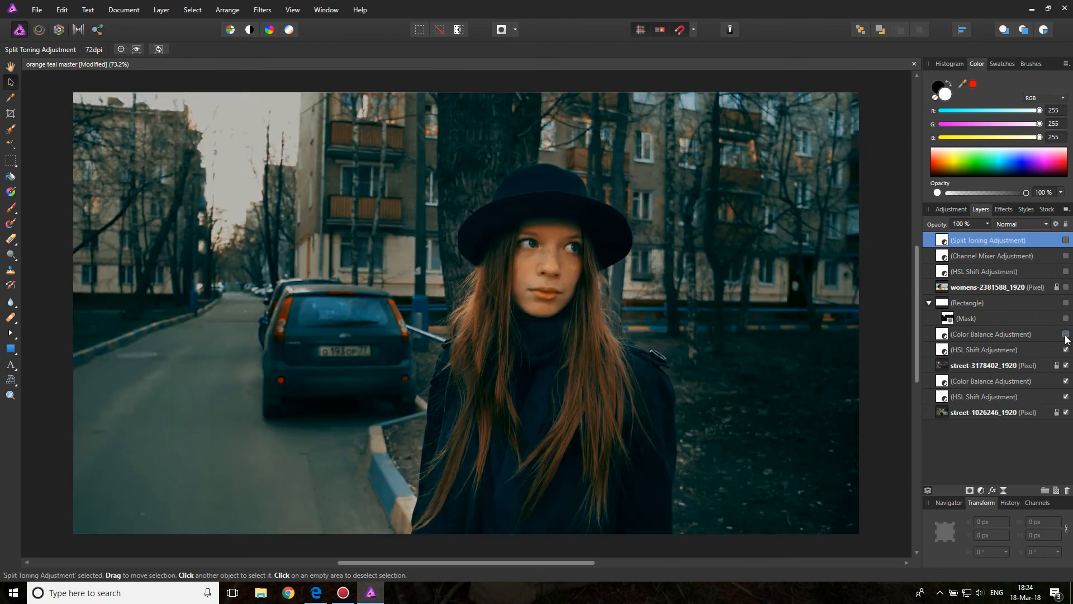
click(1066, 349)
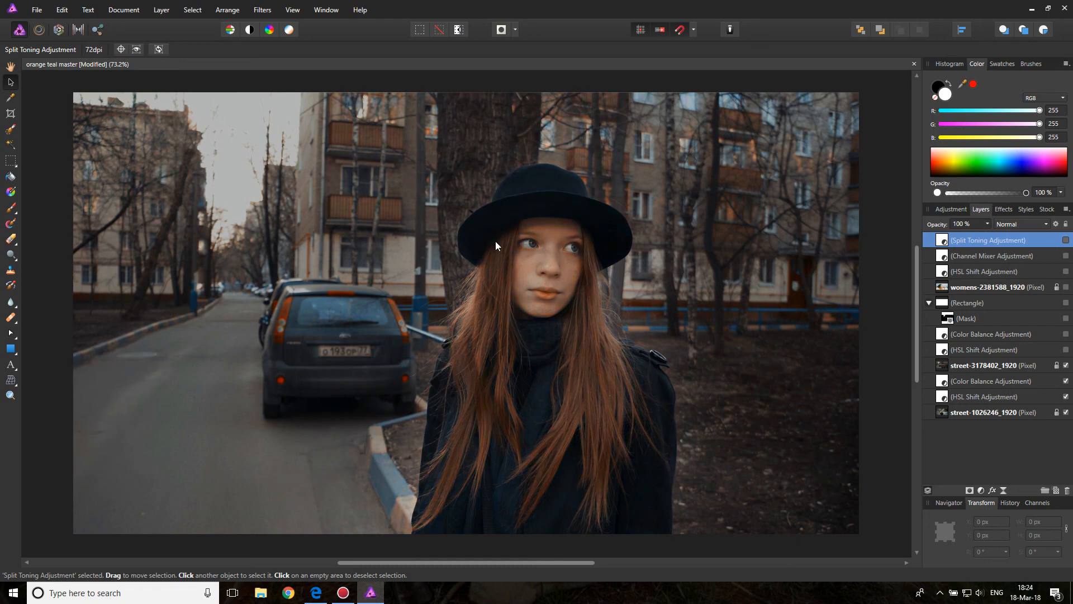
Hide street-3178402_1920 and toggle the Color Balance and HSL adjustments of street-1026246_1920 off and on for comparison.
click(1065, 365)
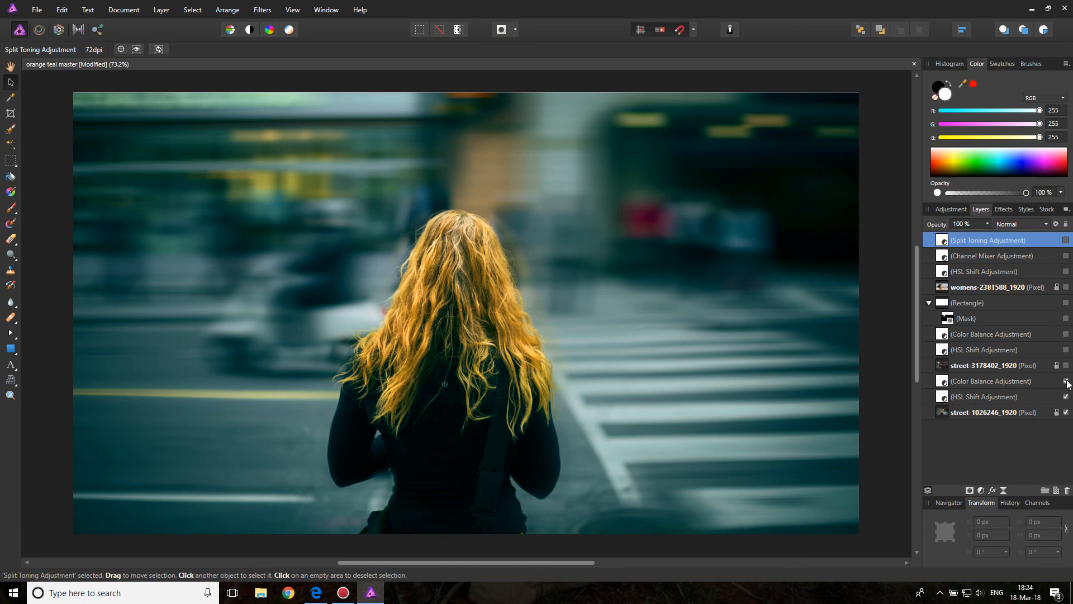
click(1066, 381)
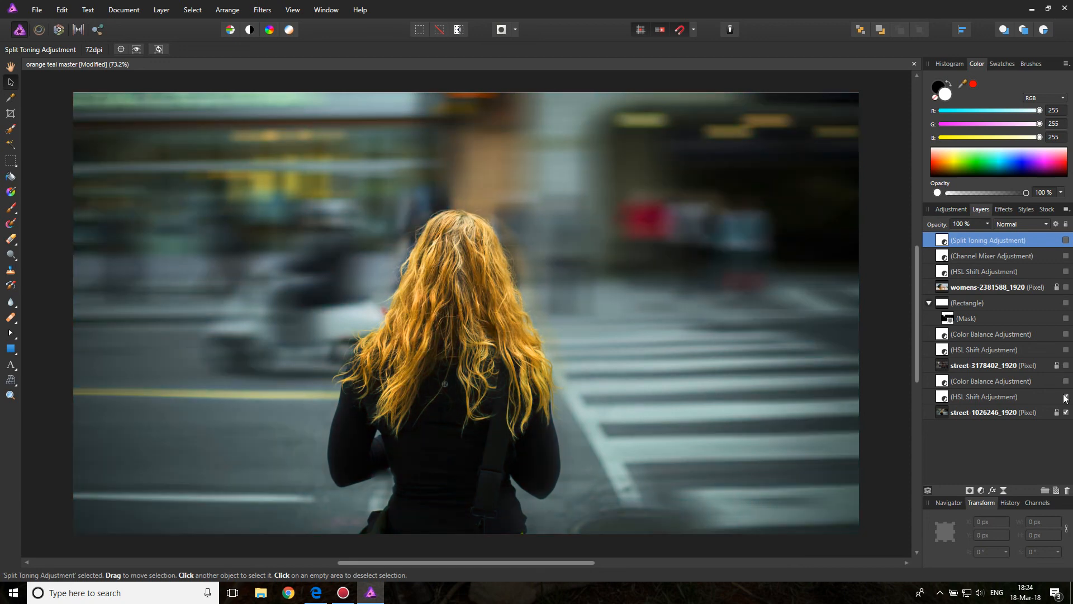
click(1065, 396)
click(1066, 396)
click(1066, 380)
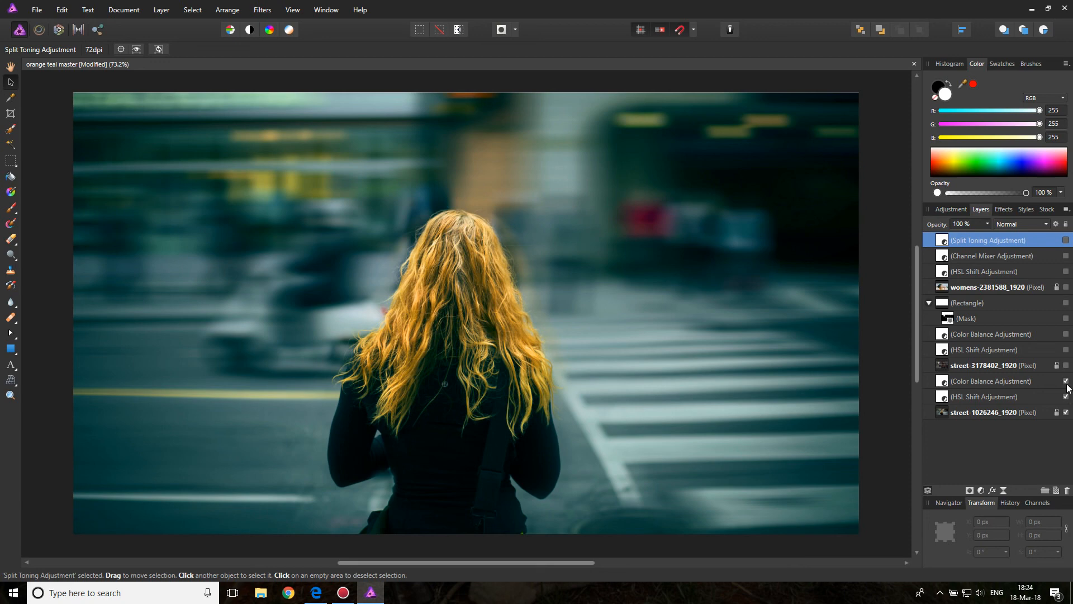
Show the street-3178402_1920 photo again with its HSL, Color Balance, Mask and Rectangle layers.
click(1066, 365)
click(1065, 349)
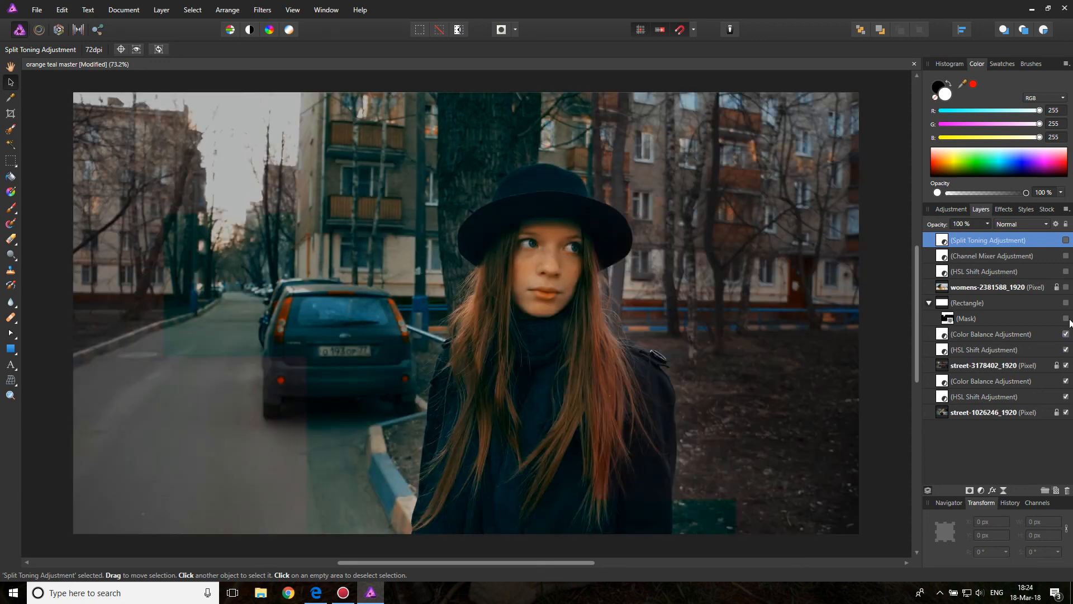
click(1066, 334)
click(1066, 317)
click(1065, 303)
Show the womens-2381588_1920 photo again with its HSL, Channel Mixer and Split Toning adjustments.
click(1066, 286)
click(1066, 271)
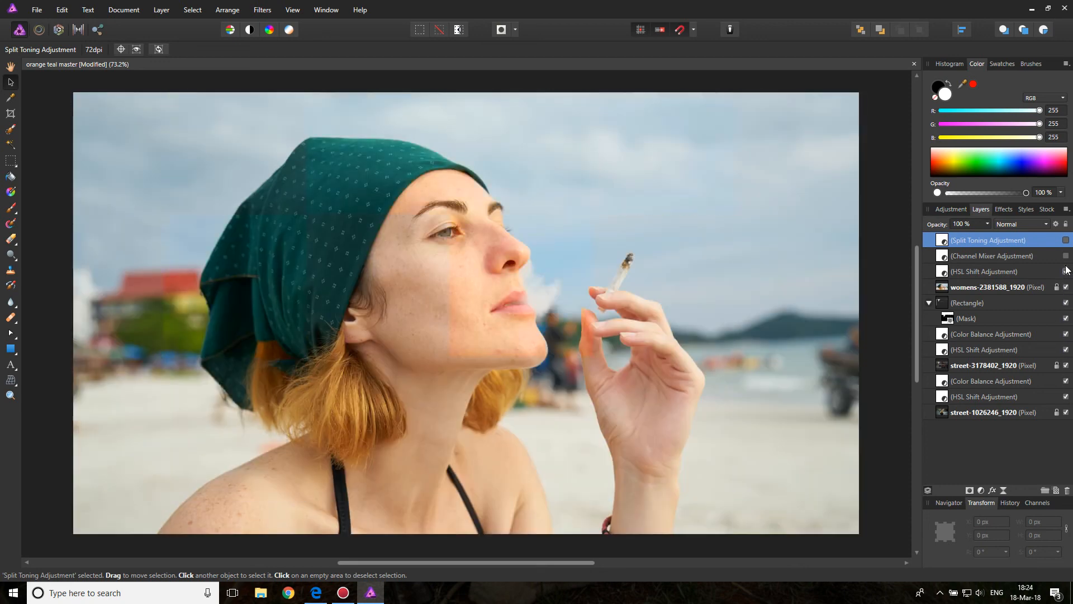
click(1065, 256)
click(1065, 240)
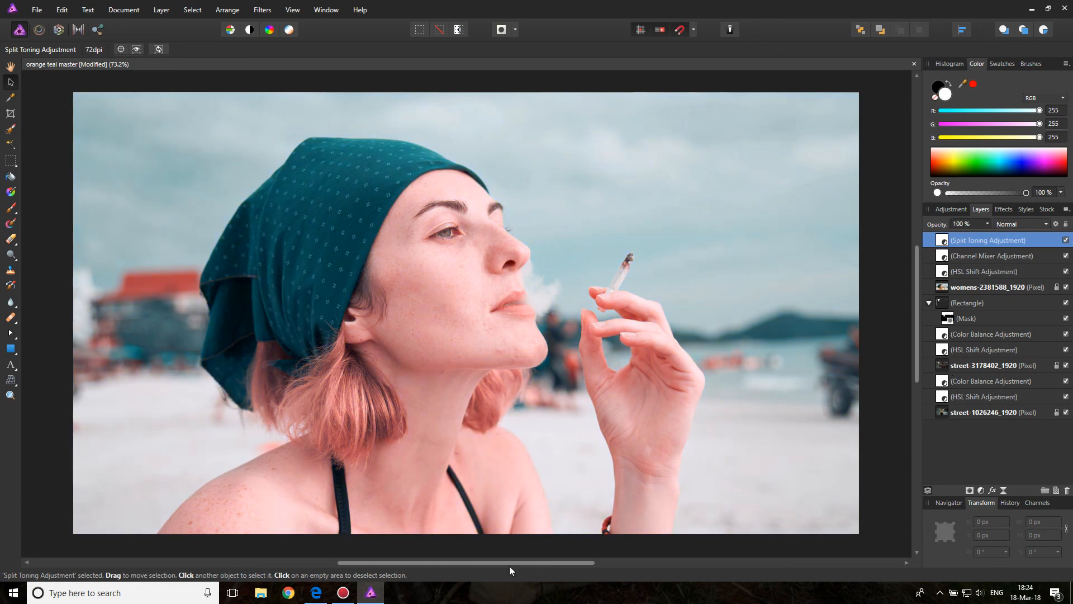
Switch to the browser, read the Early Supporter reward on the open Patreon page, and return to Affinity Photo.
click(317, 593)
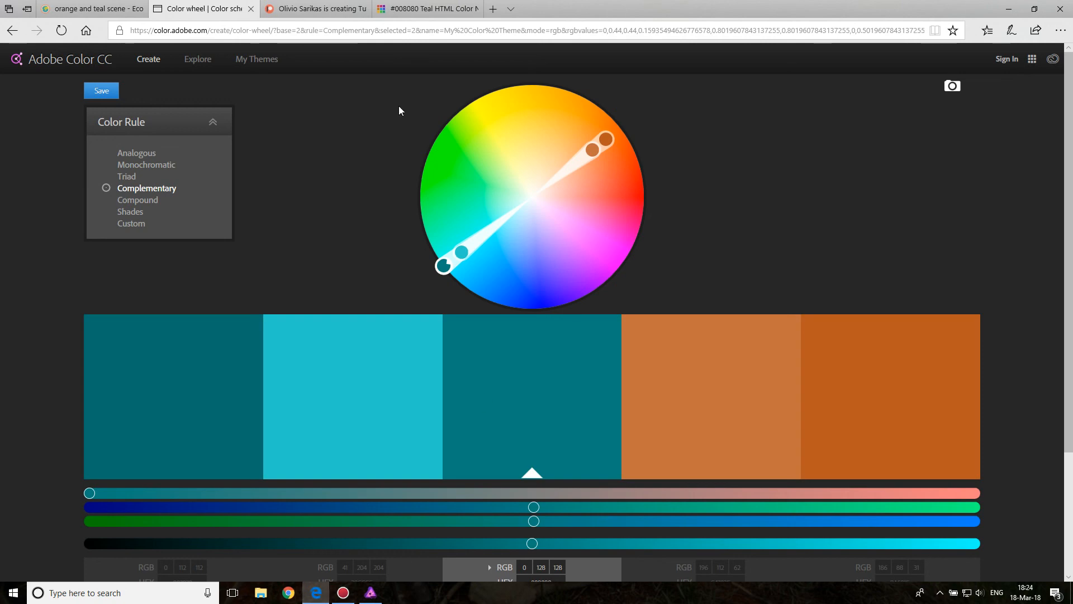
click(315, 8)
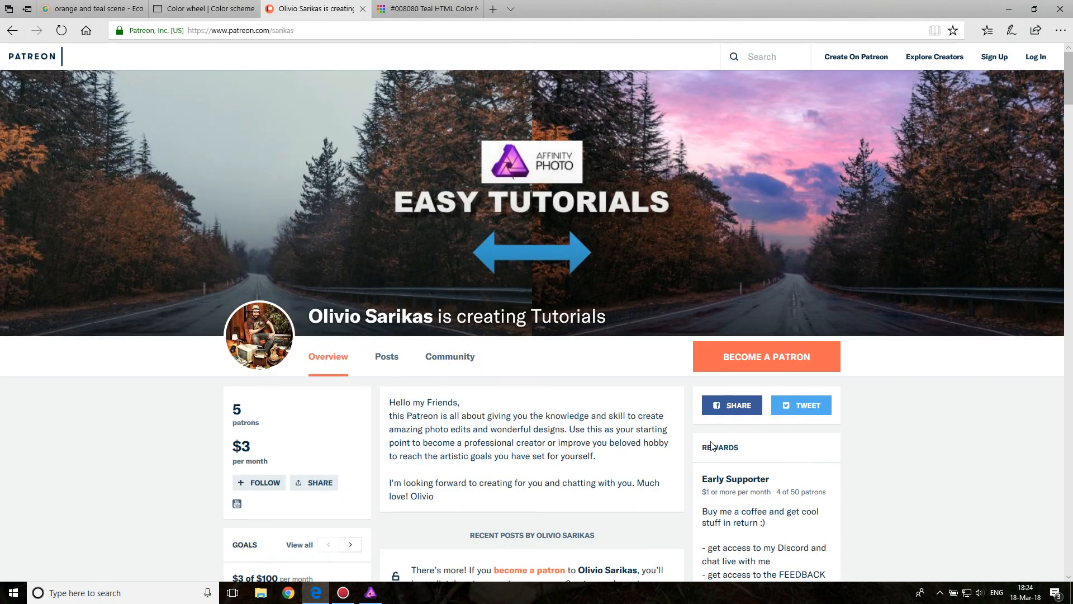
drag(770, 479, 704, 478)
scroll(717, 487, down, 2)
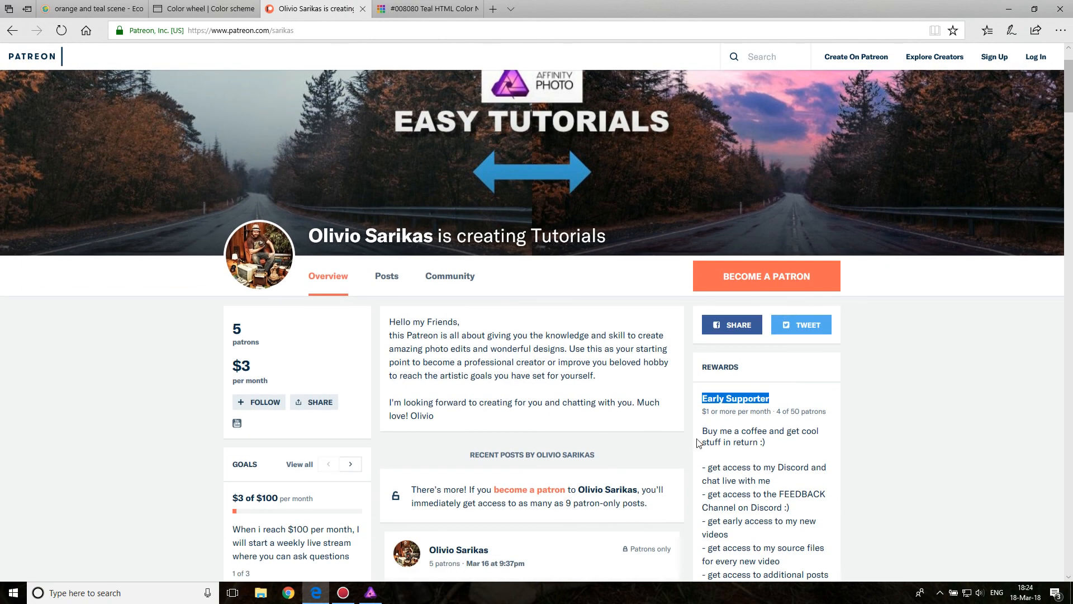
scroll(685, 432, down, 1)
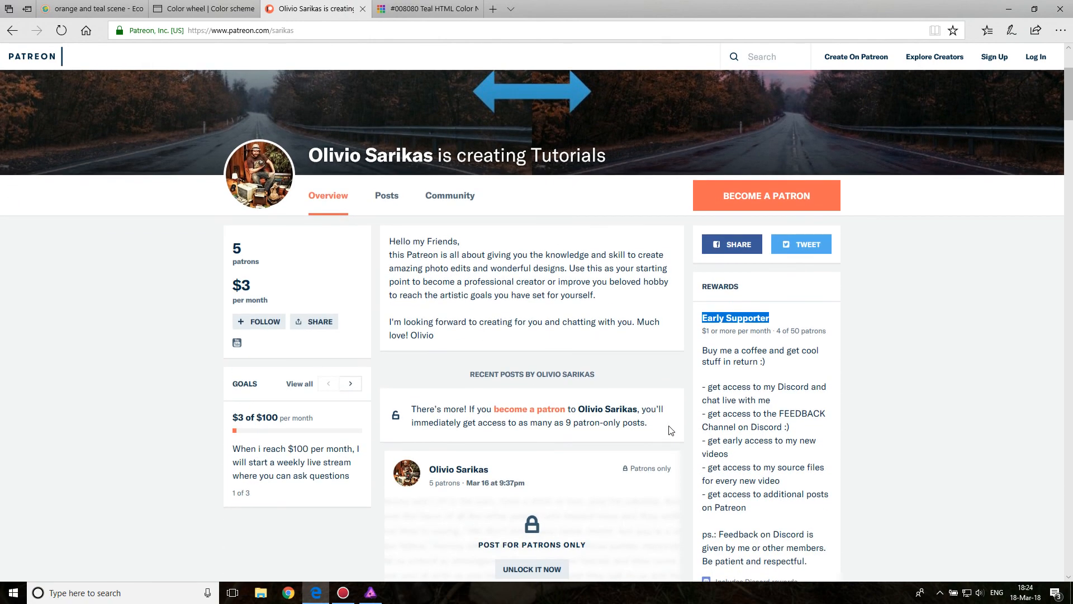
scroll(662, 426, up, 2)
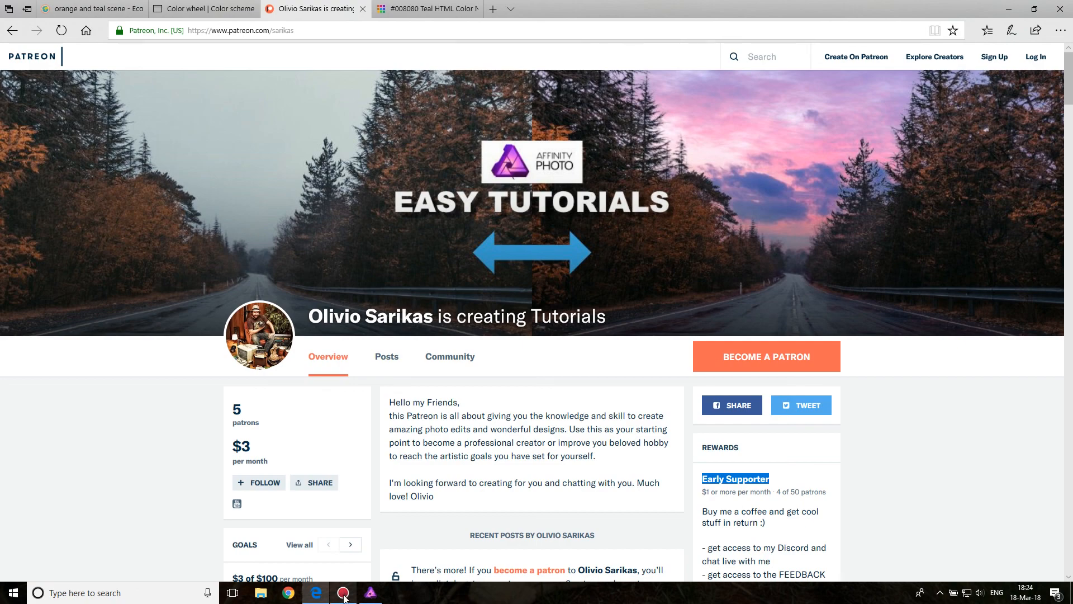
click(371, 594)
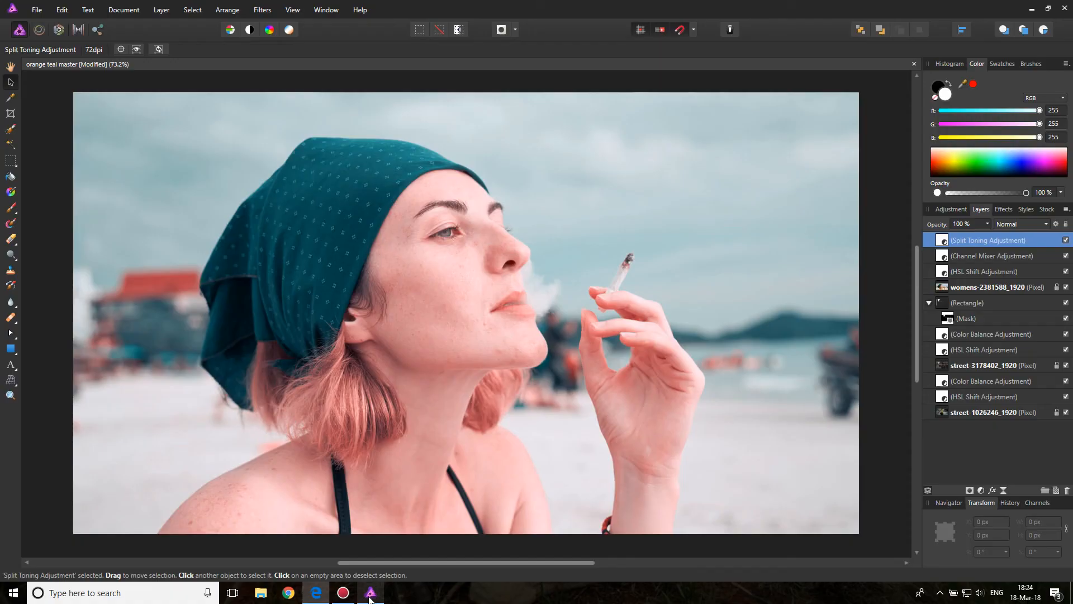